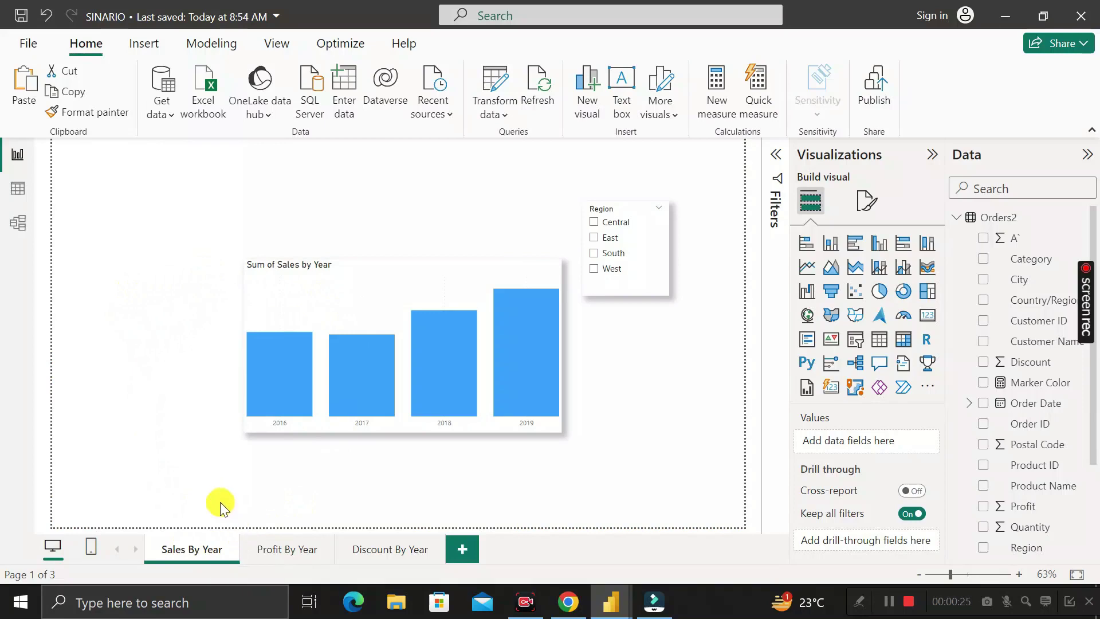
- Tour the Profit By Year, Discount By Year and Sales By Year pages
{"action": "left_click", "coordinate": [280, 554]}
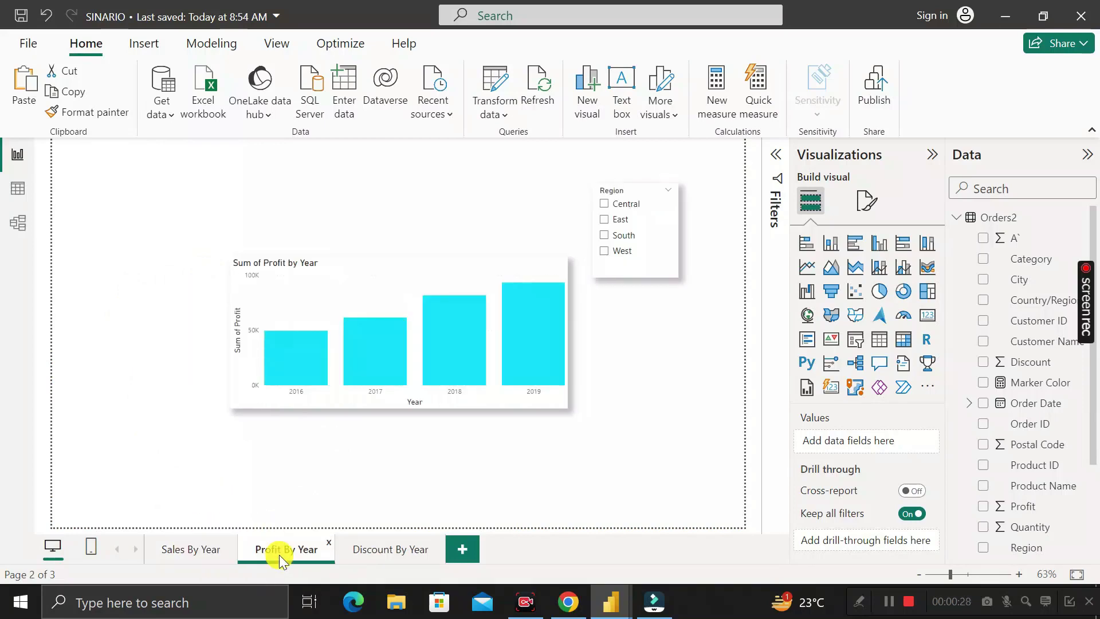
{"action": "left_click", "coordinate": [376, 550]}
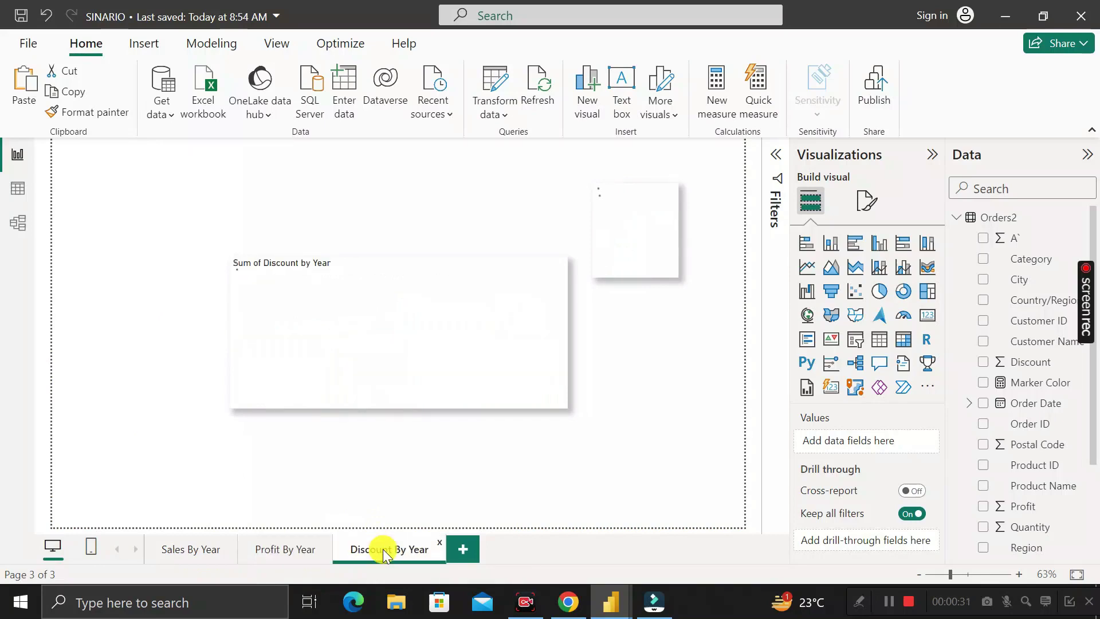
{"action": "left_click", "coordinate": [286, 549]}
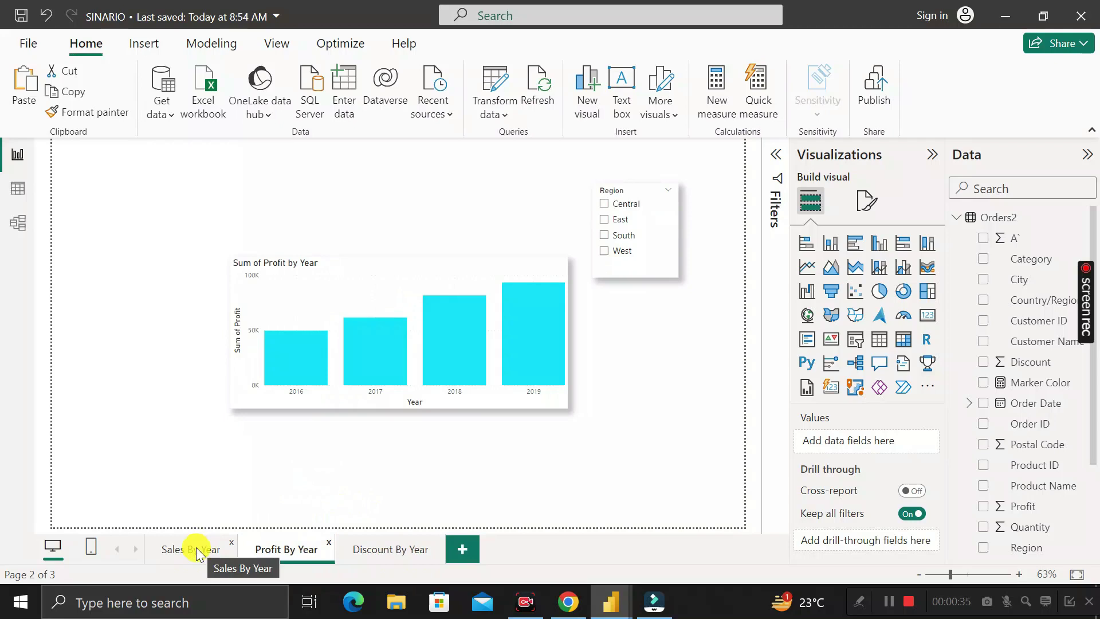
{"action": "left_click", "coordinate": [196, 551]}
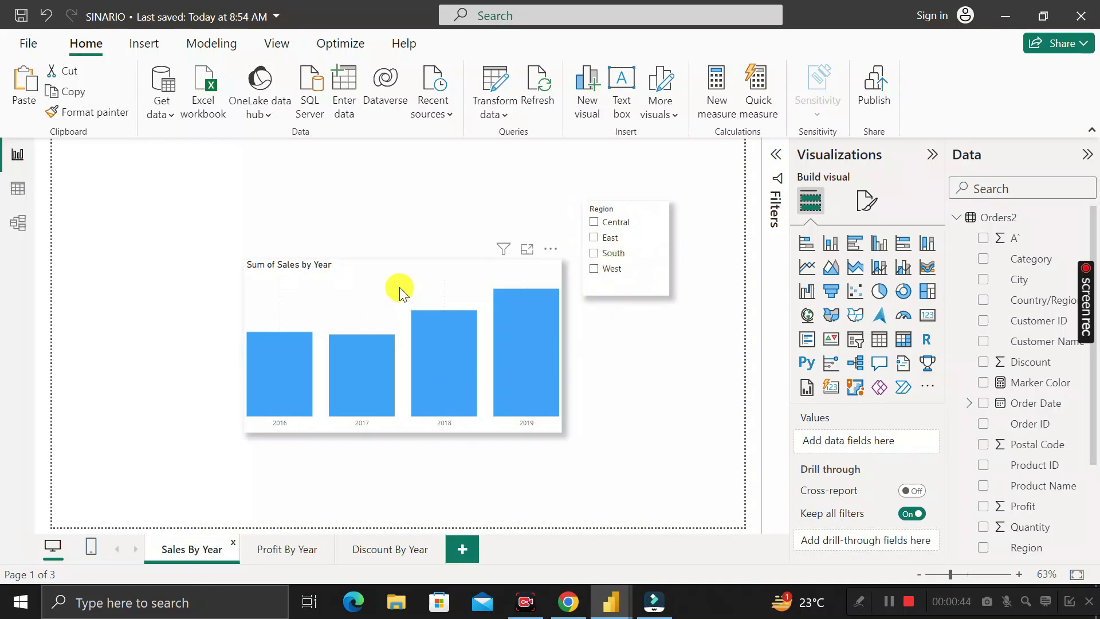
- Inspect the fields of the sales, profit and discount charts on each page
{"action": "left_click", "coordinate": [397, 263]}
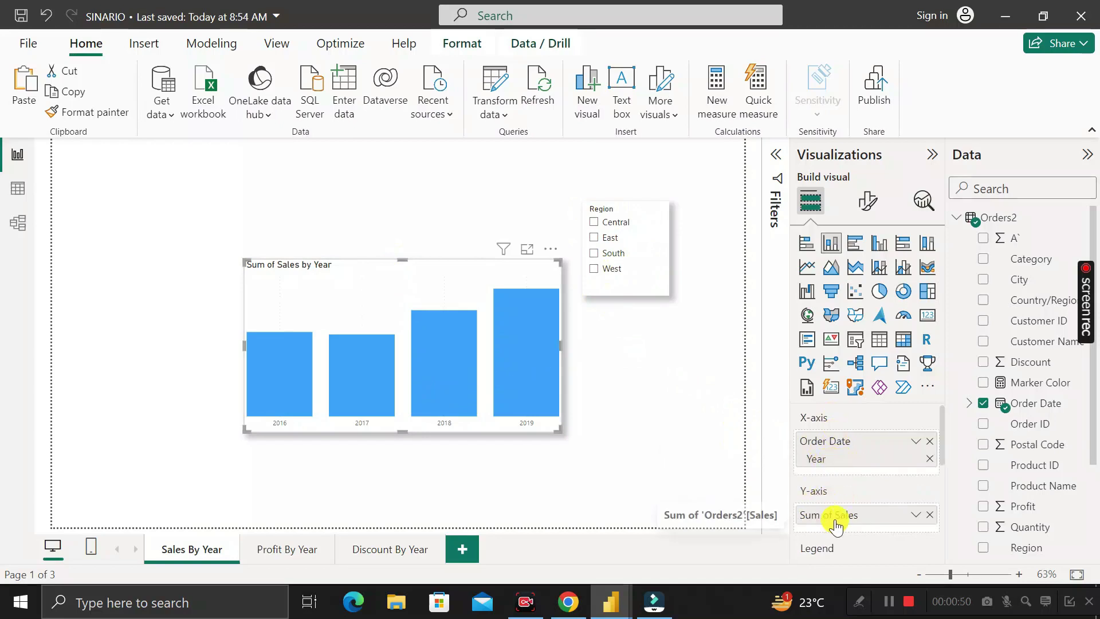
{"action": "left_click", "coordinate": [281, 555]}
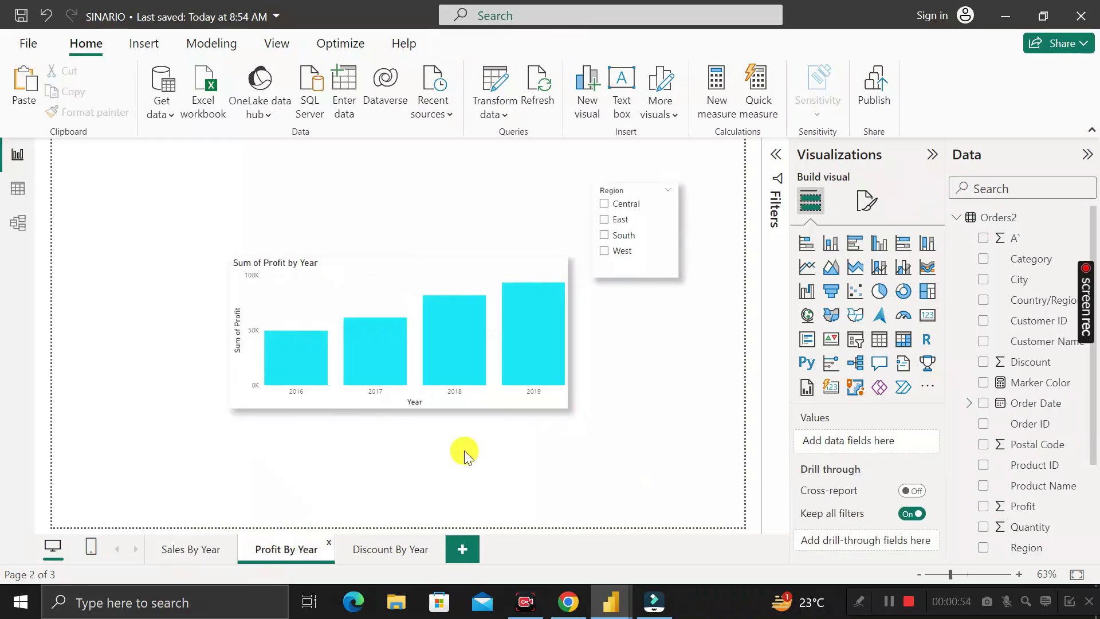
{"action": "left_click", "coordinate": [510, 269]}
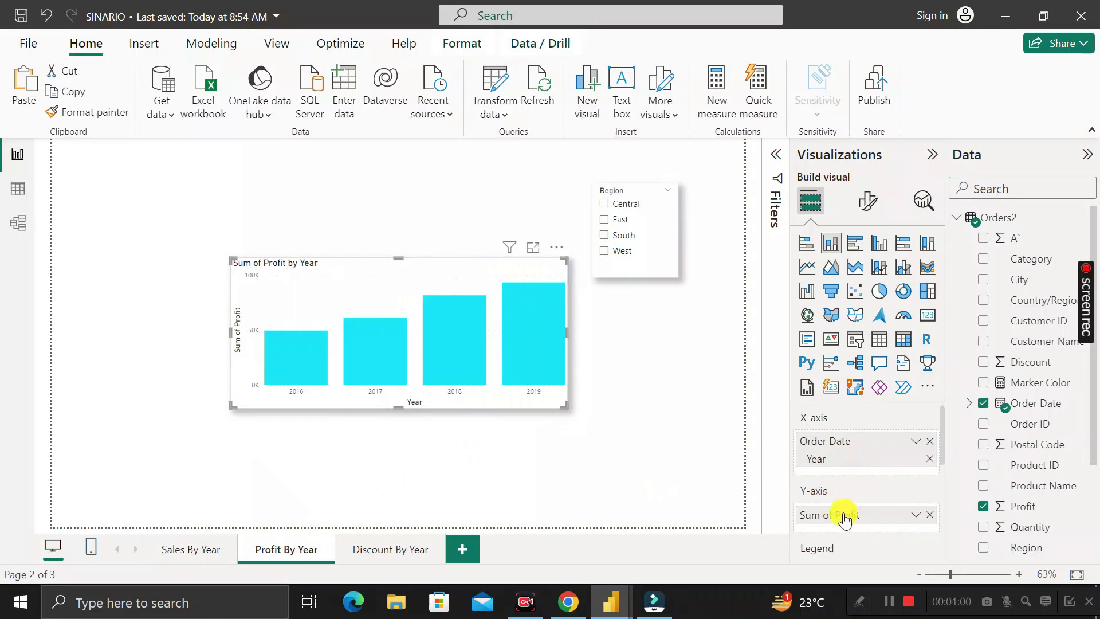
{"action": "left_click", "coordinate": [404, 552]}
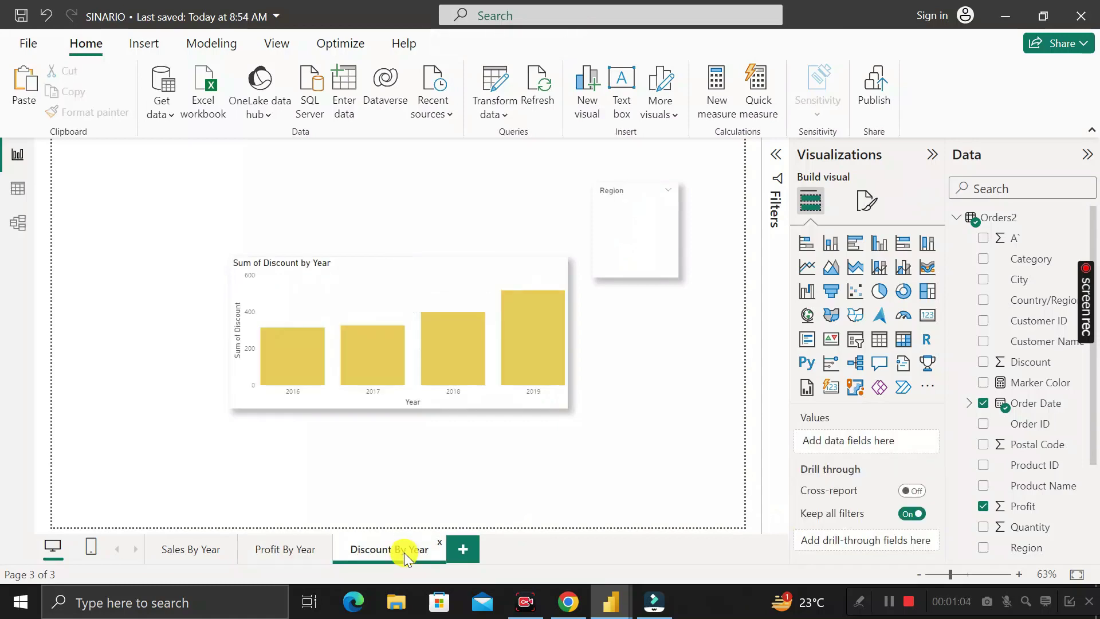
{"action": "left_click", "coordinate": [527, 406]}
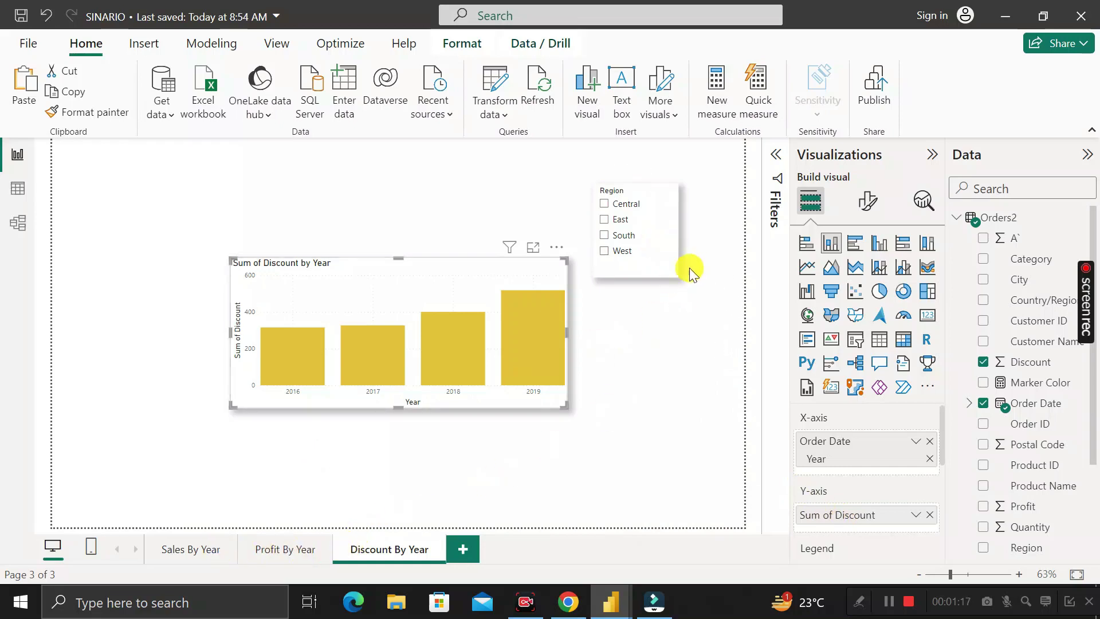
- Check the Region slicer on each page, filter to West, and view Profit By Year
{"action": "left_click", "coordinate": [668, 271]}
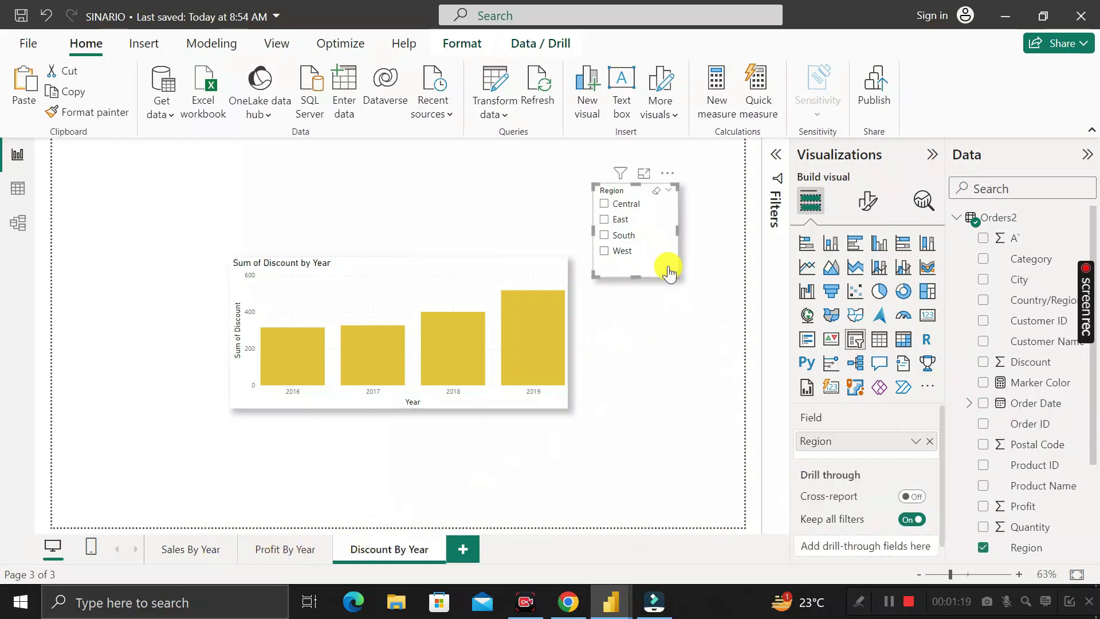
{"action": "left_click", "coordinate": [284, 553]}
{"action": "left_click", "coordinate": [672, 274]}
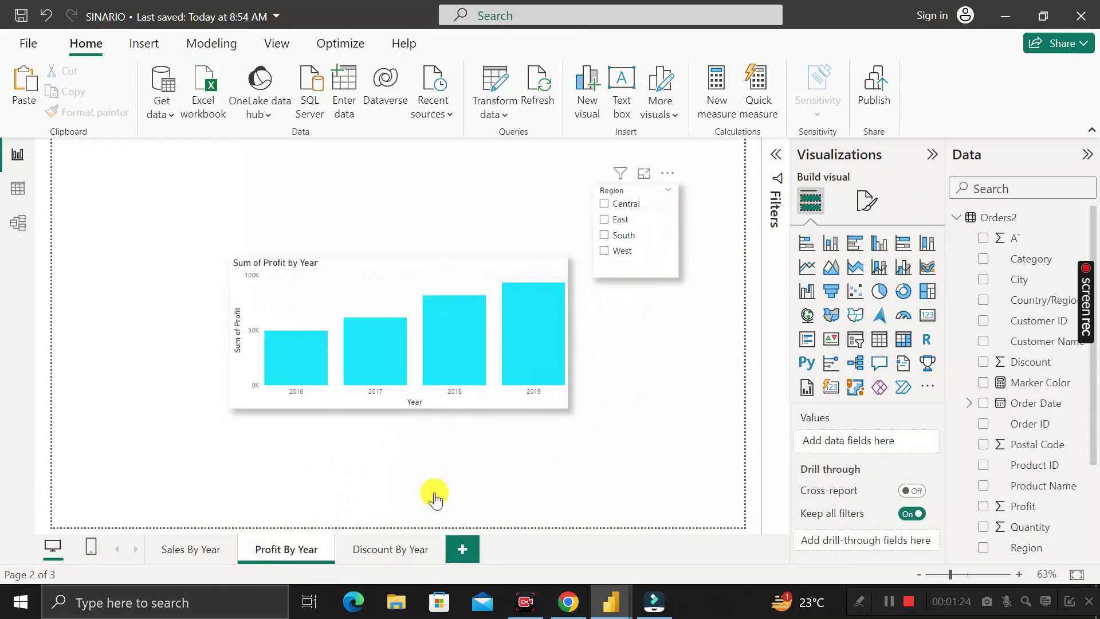
{"action": "left_click", "coordinate": [183, 551]}
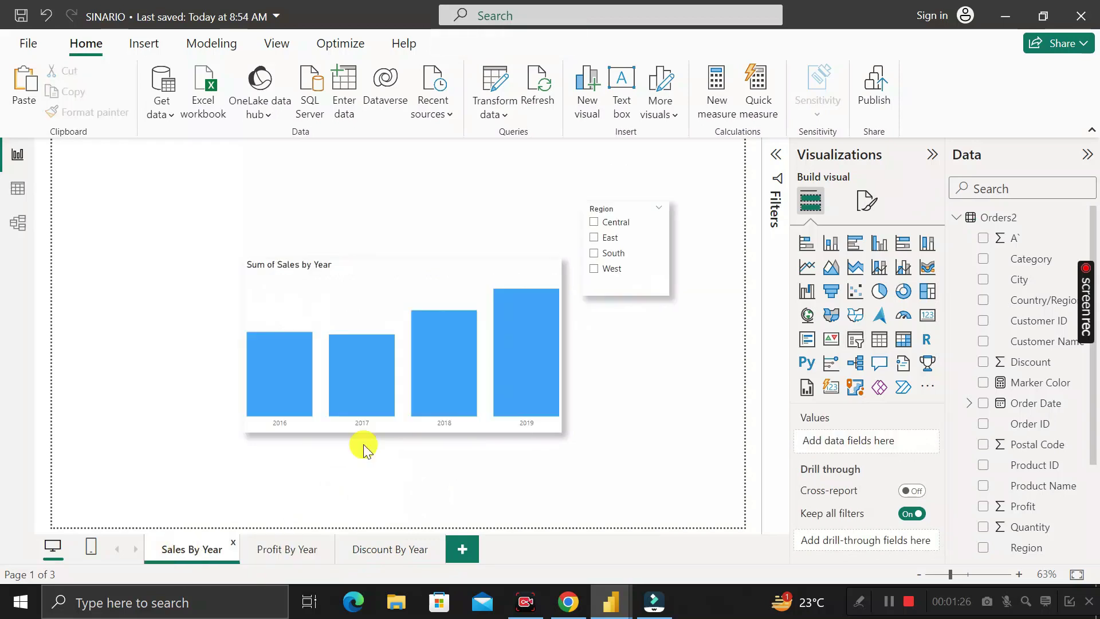
{"action": "left_click", "coordinate": [666, 296]}
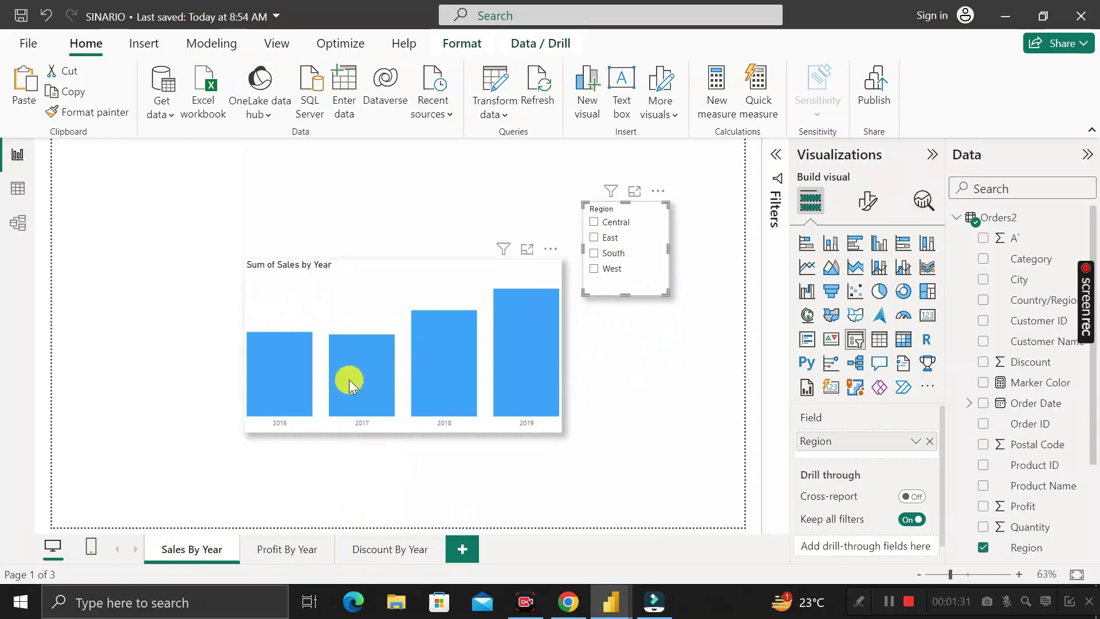
{"action": "left_click", "coordinate": [165, 421]}
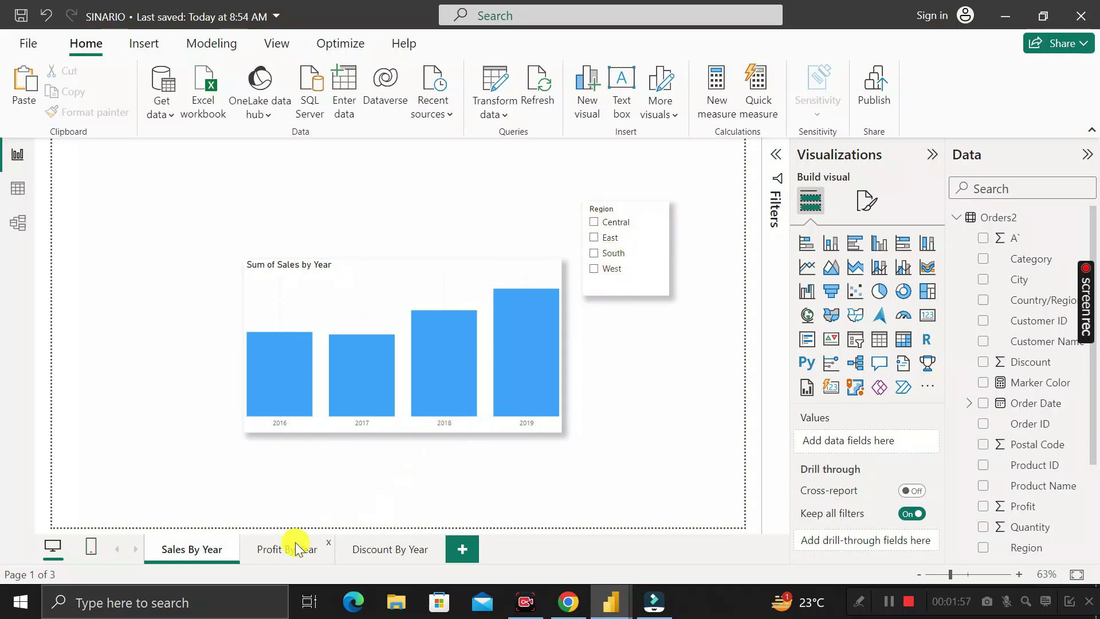
{"action": "left_click", "coordinate": [596, 270]}
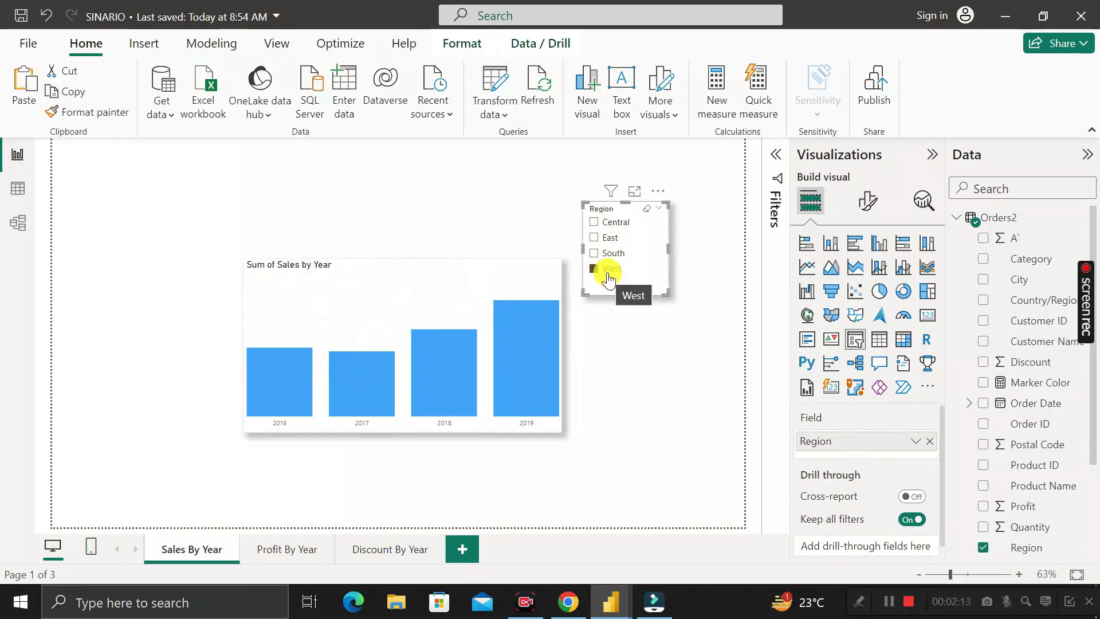
{"action": "left_click", "coordinate": [292, 552]}
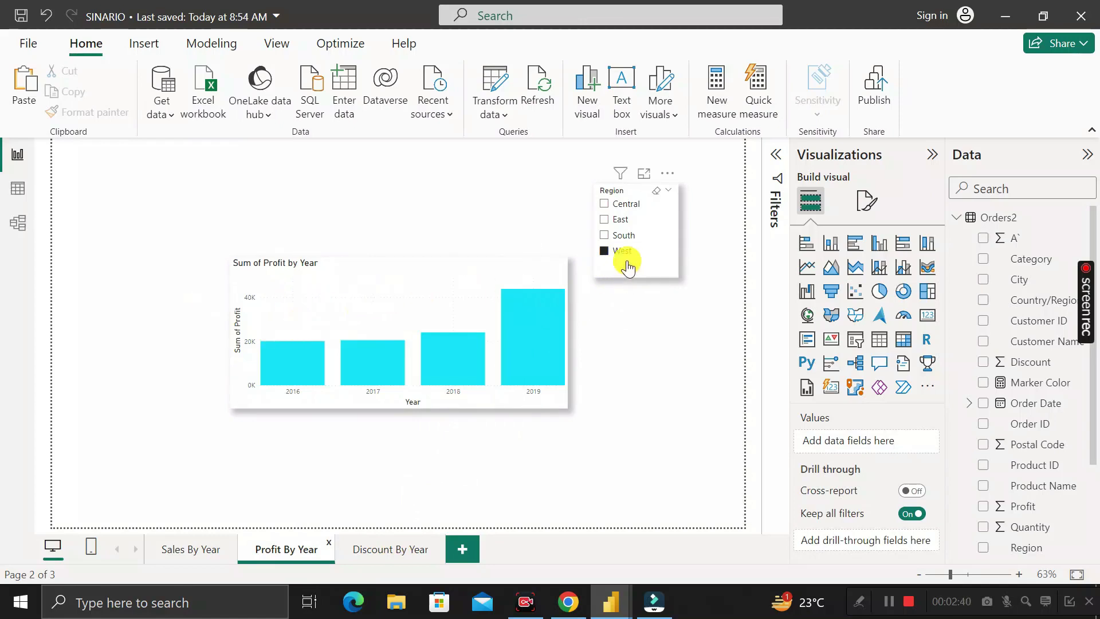
- On Discount By Year, switch Region from West to East, then review the Profit and Sales pages
{"action": "left_click", "coordinate": [394, 551]}
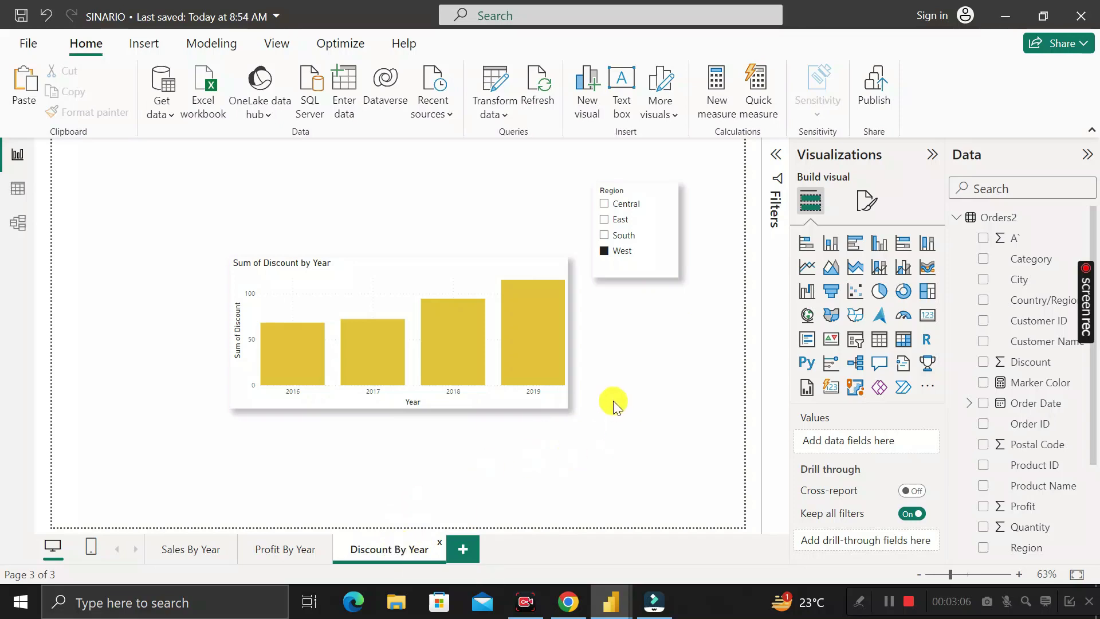
{"action": "left_click", "coordinate": [605, 220]}
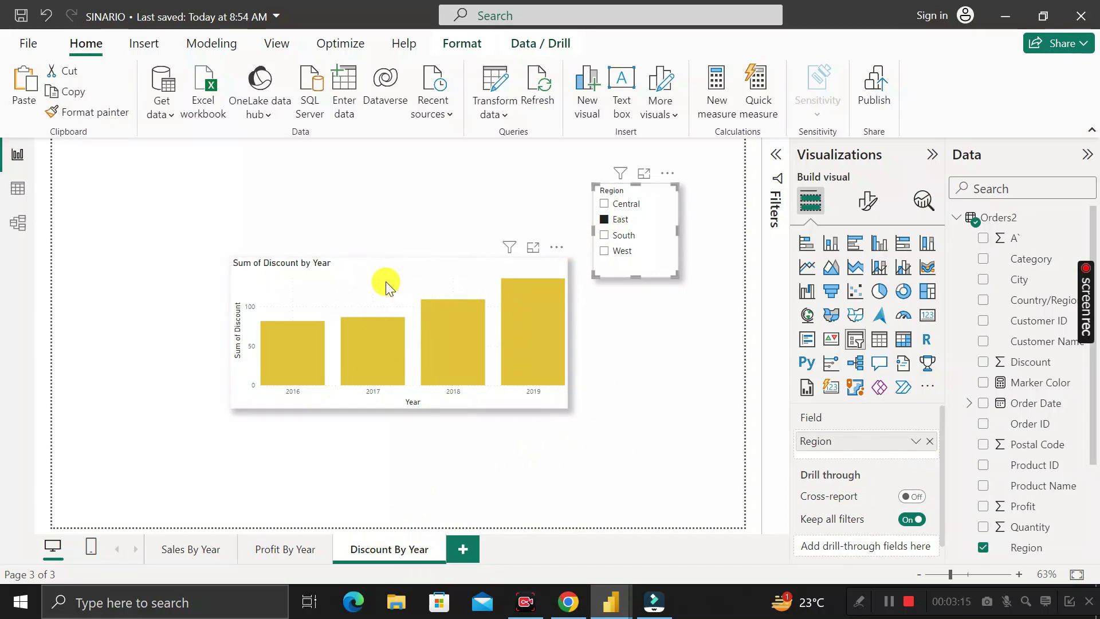
{"action": "left_click", "coordinate": [292, 553]}
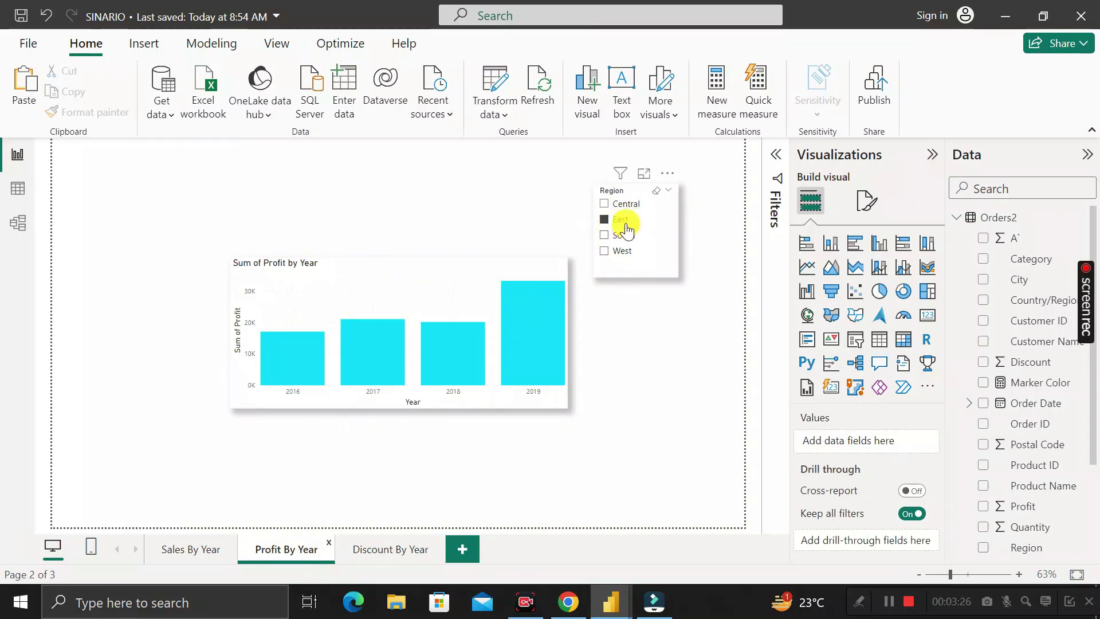
{"action": "left_click", "coordinate": [197, 554]}
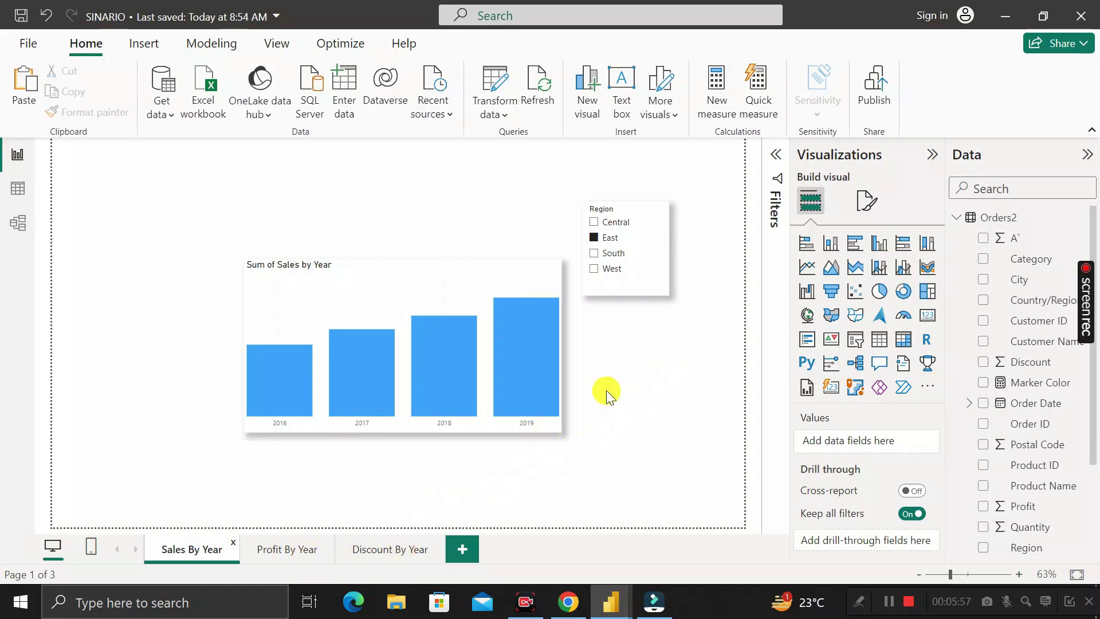
- Untick East in the Region slicer so no region is selected
{"action": "left_click", "coordinate": [595, 238]}
{"action": "left_click", "coordinate": [594, 239]}
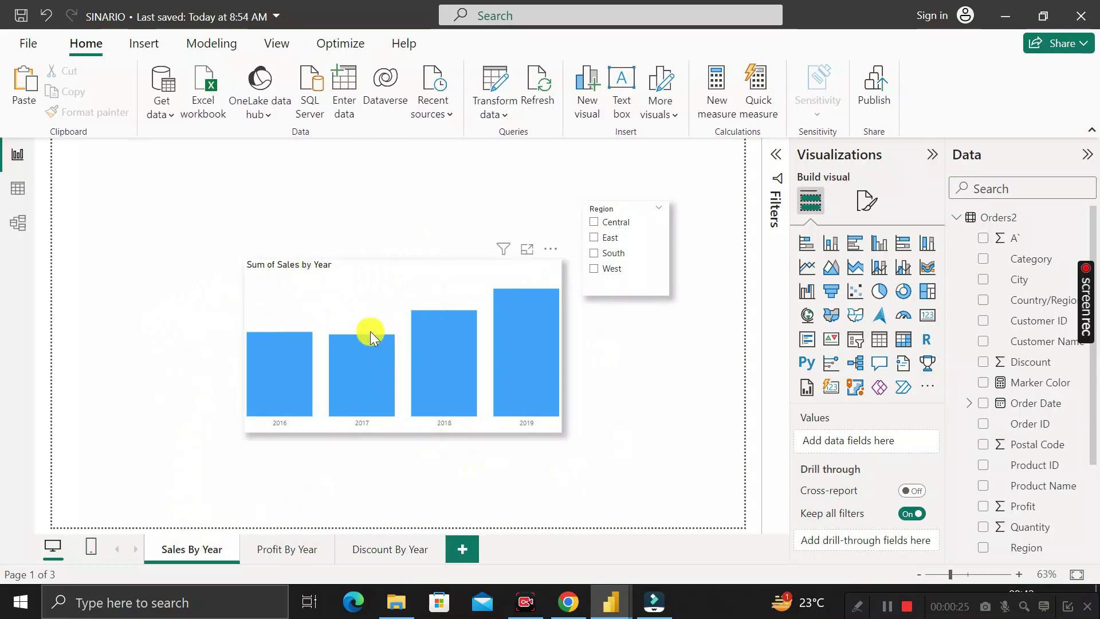
- Filter the Region slicer to West and compare the Profit, Discount and Sales pages
{"action": "left_click", "coordinate": [633, 297]}
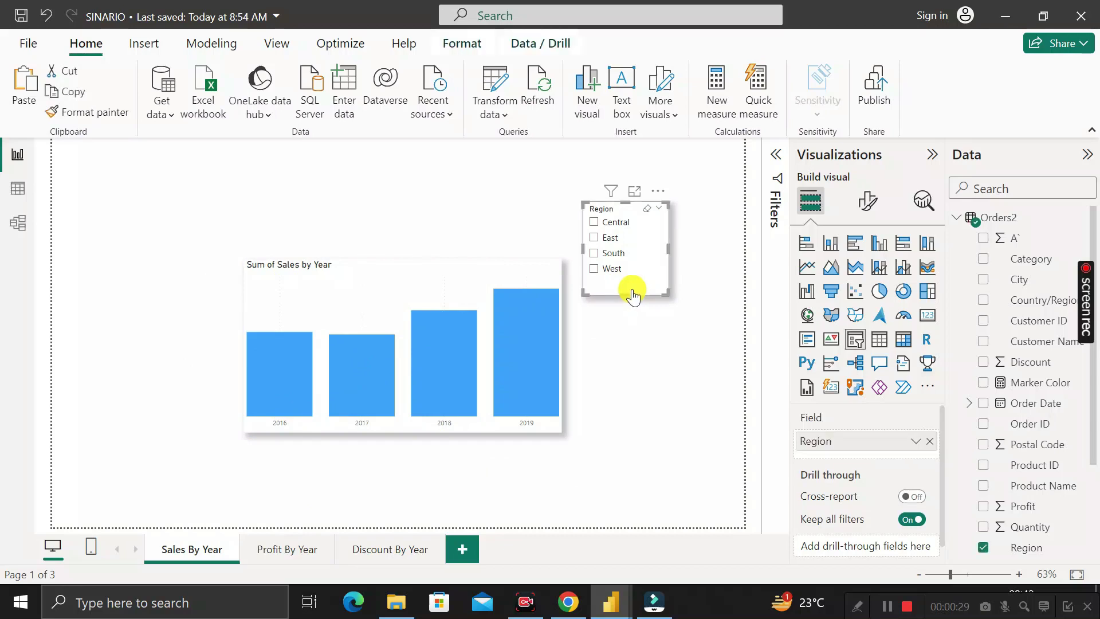
{"action": "left_click", "coordinate": [594, 269]}
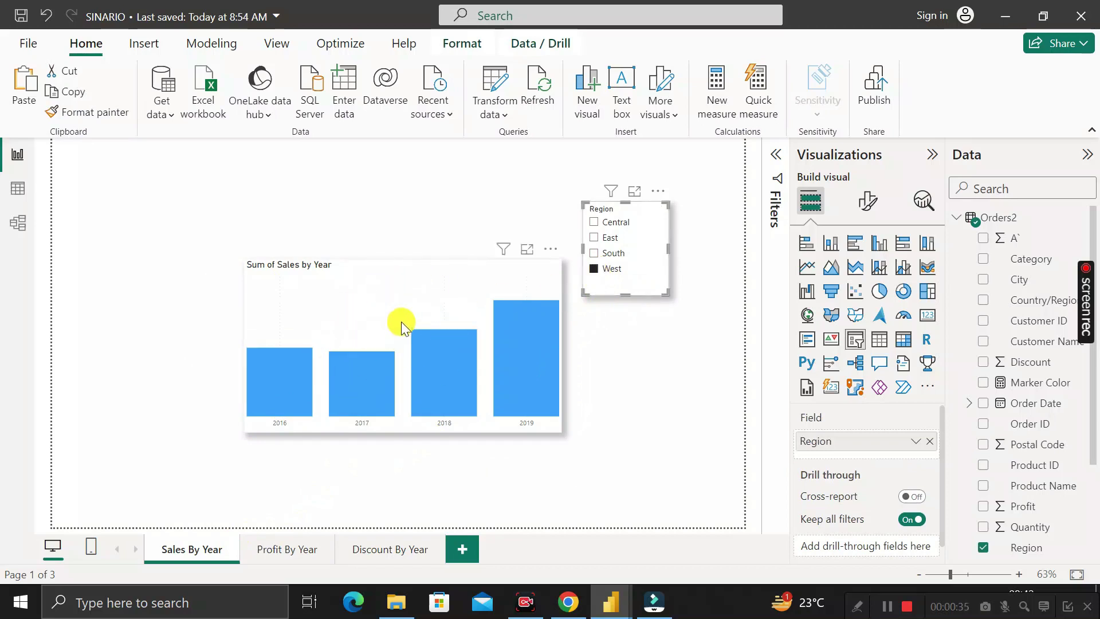
{"action": "left_click", "coordinate": [285, 552]}
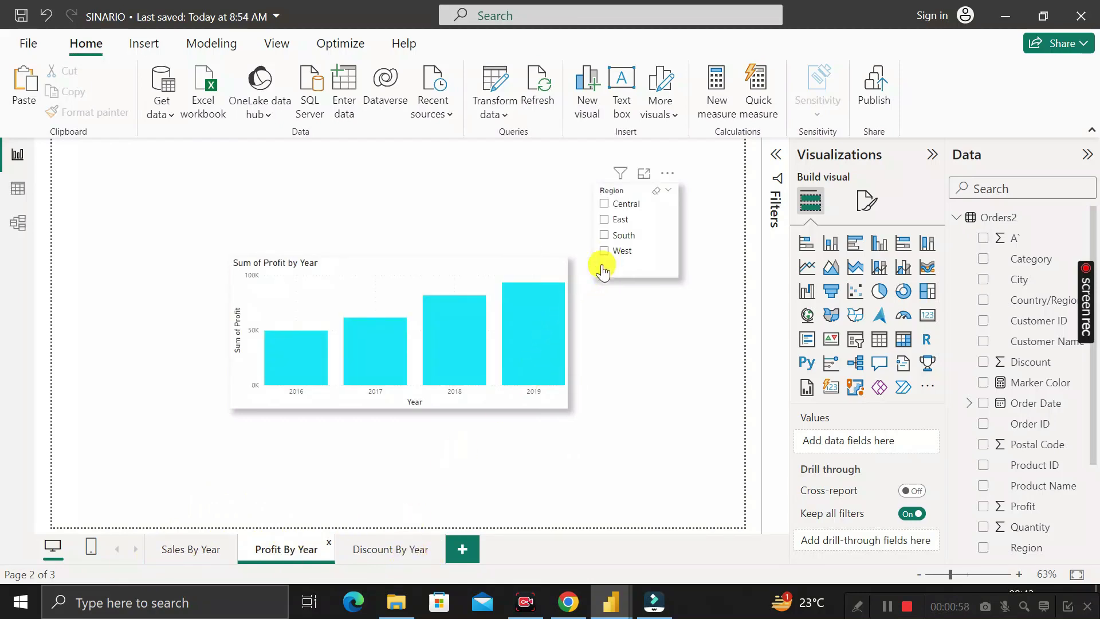
{"action": "left_click", "coordinate": [389, 550]}
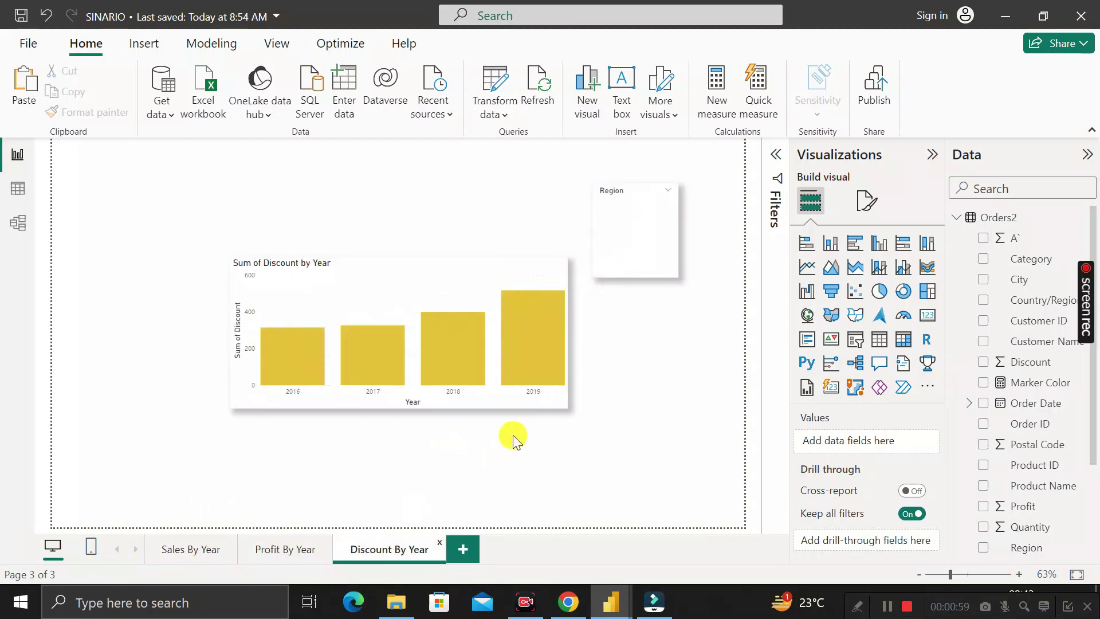
{"action": "left_click", "coordinate": [177, 549]}
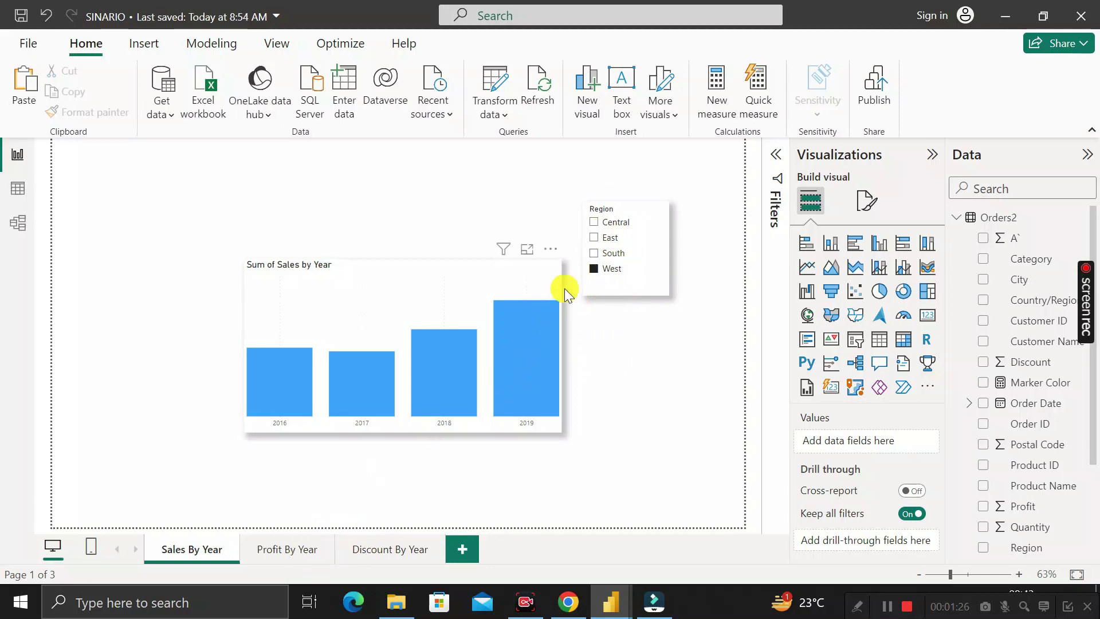
- Uncheck West in the Region slicer on Sales By Year and deselect the slicer
{"action": "left_click", "coordinate": [593, 281]}
{"action": "left_click", "coordinate": [594, 268]}
{"action": "left_click", "coordinate": [627, 339]}
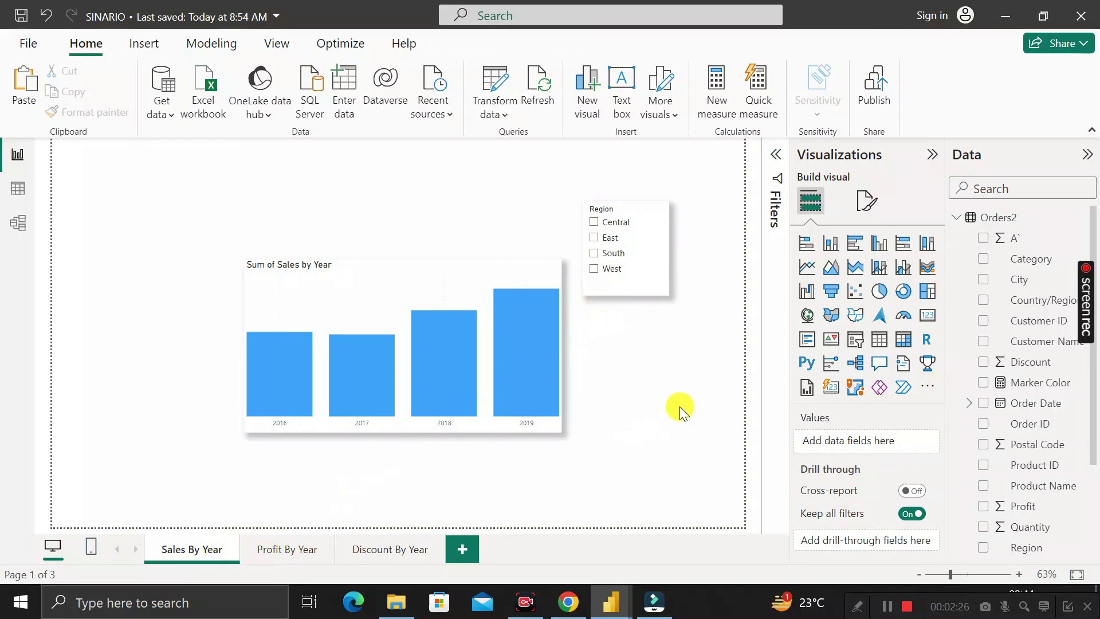
- Open Sync slicers for the Region slicer and hide it on Profit By Year and Discount By Year
{"action": "left_click", "coordinate": [626, 297]}
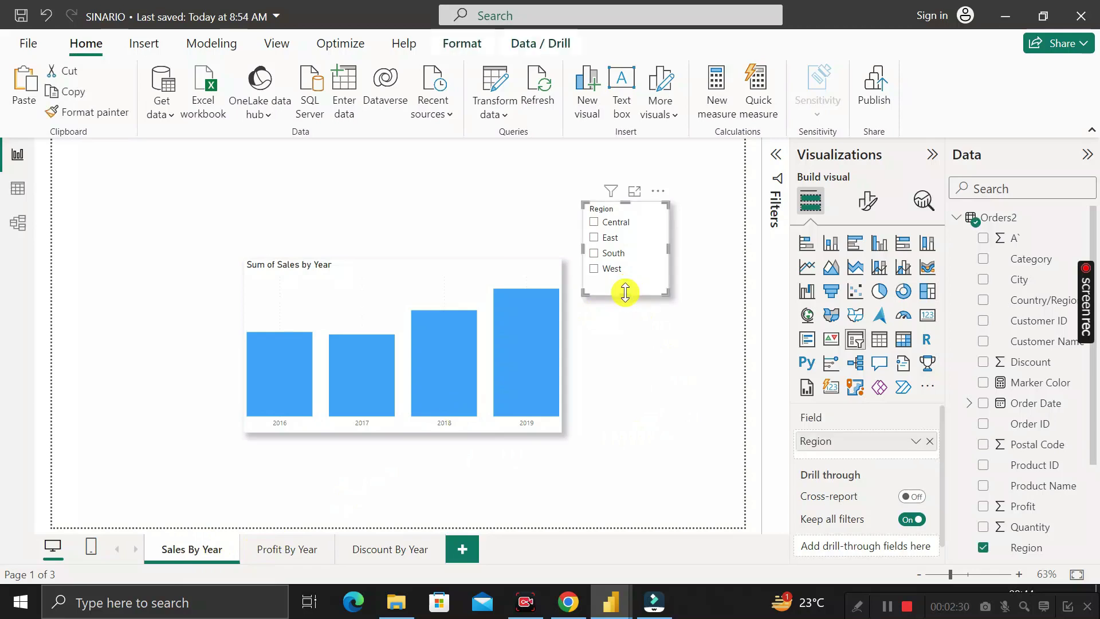
{"action": "left_click", "coordinate": [275, 43]}
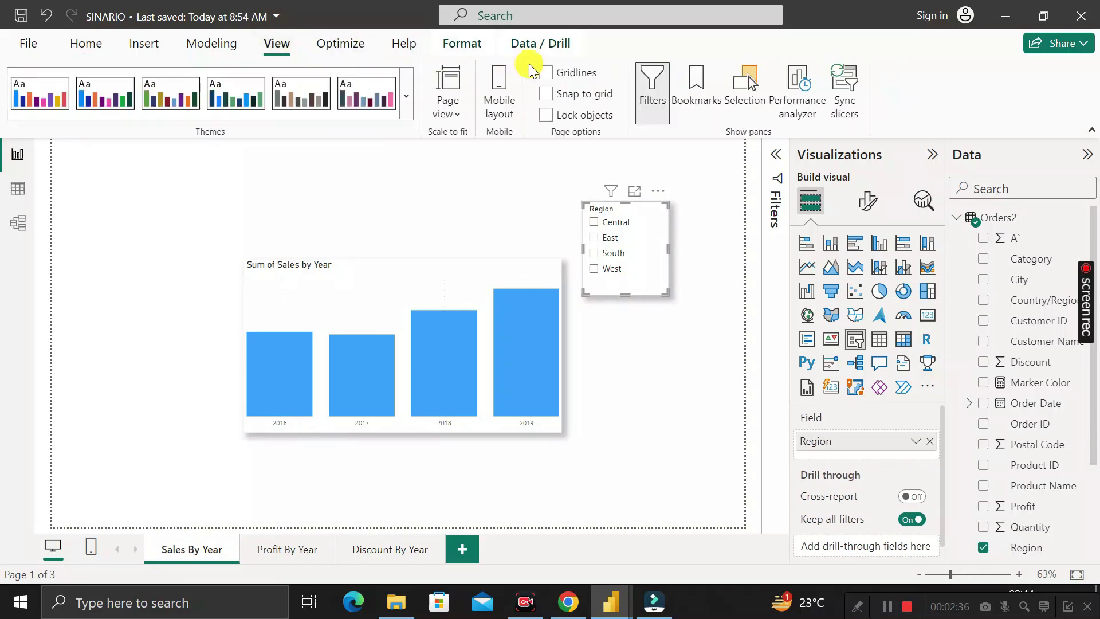
{"action": "left_click", "coordinate": [850, 93]}
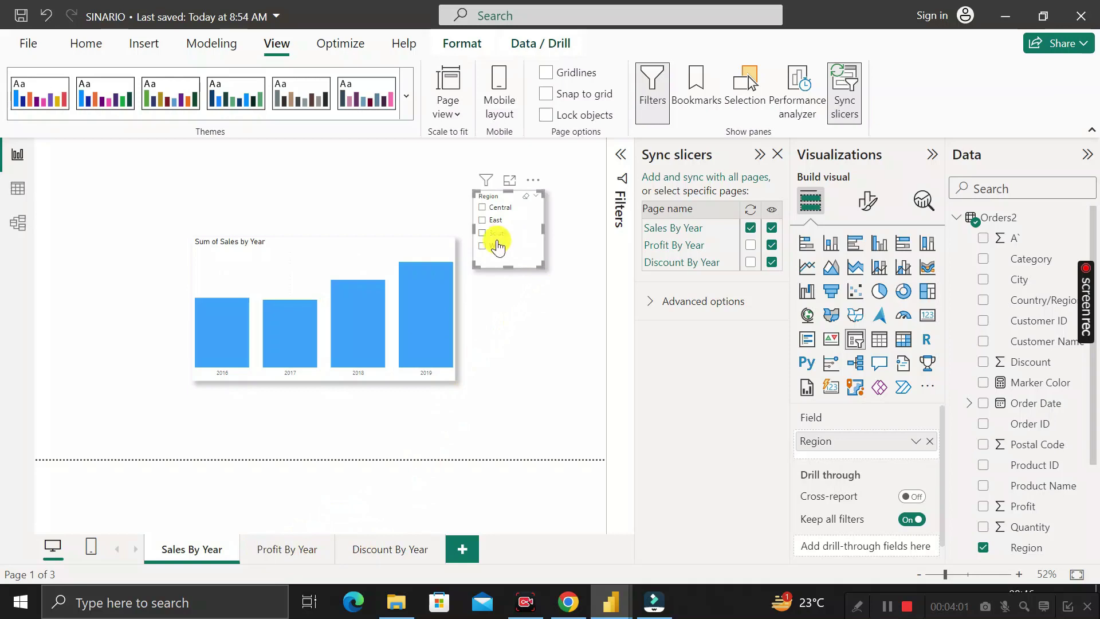
{"action": "left_click", "coordinate": [772, 262]}
{"action": "left_click", "coordinate": [772, 261]}
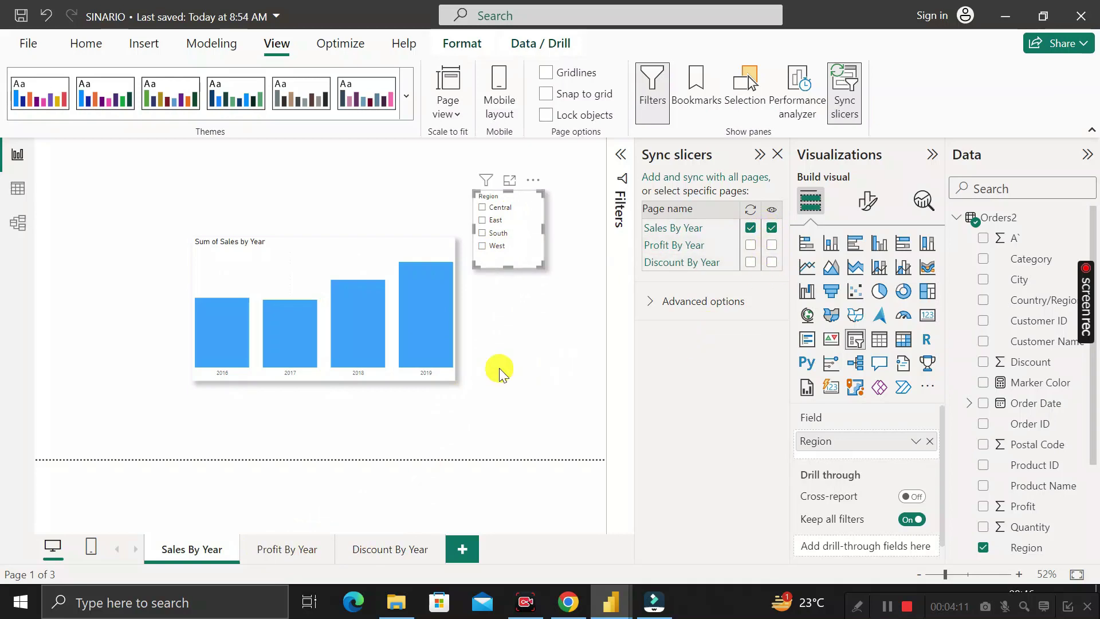
- Review the Profit and Discount pages without the slicer, then reselect Region on Sales By Year
{"action": "left_click", "coordinate": [280, 551]}
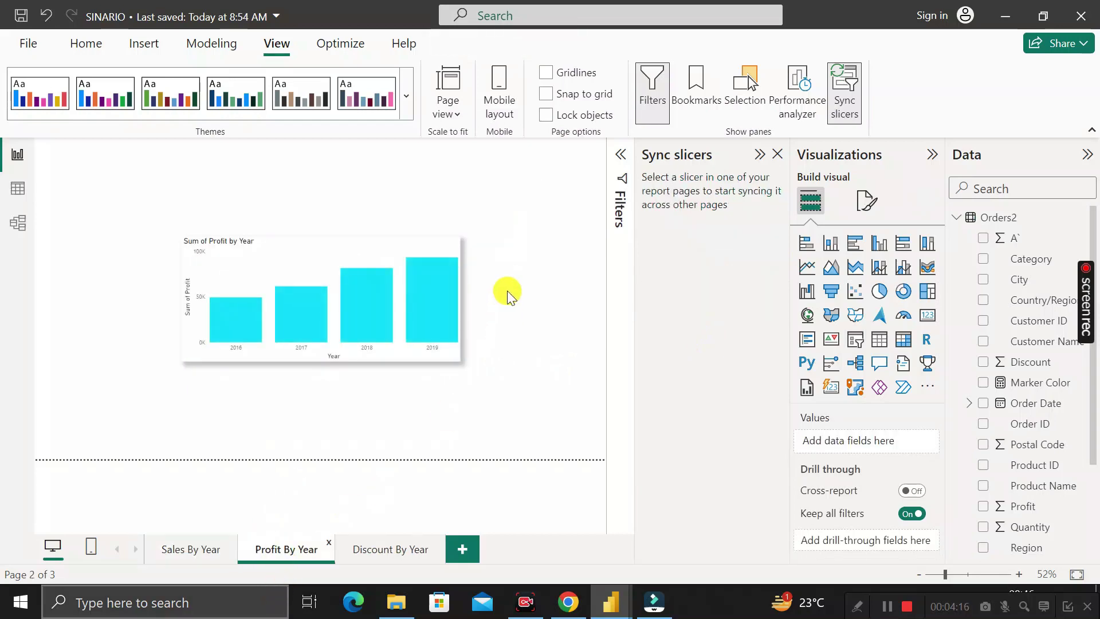
{"action": "left_click", "coordinate": [390, 549]}
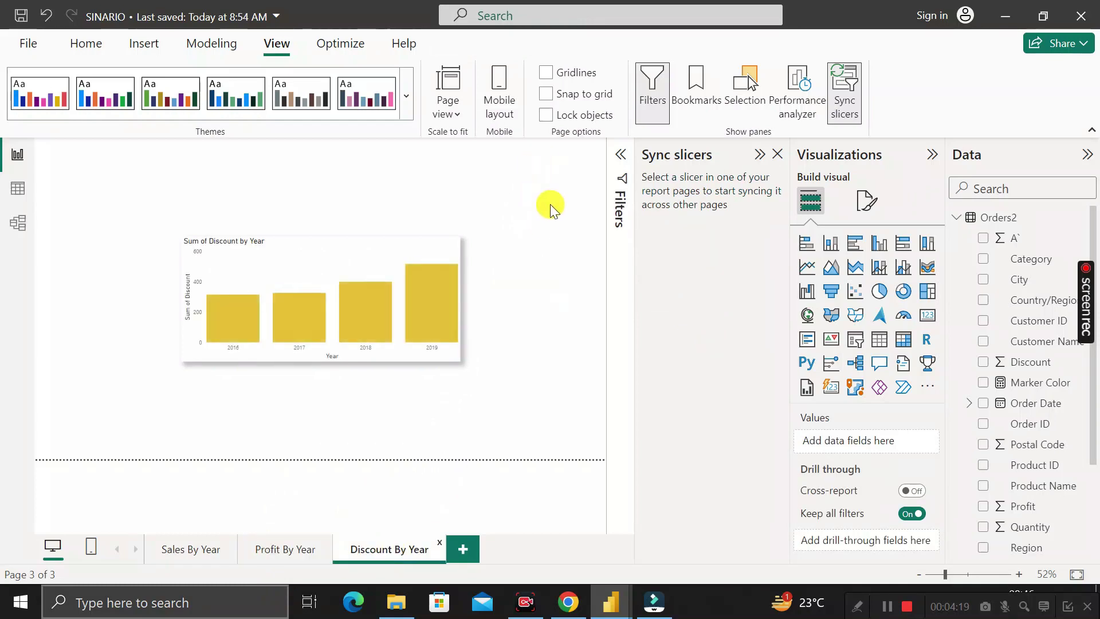
{"action": "left_click", "coordinate": [179, 547]}
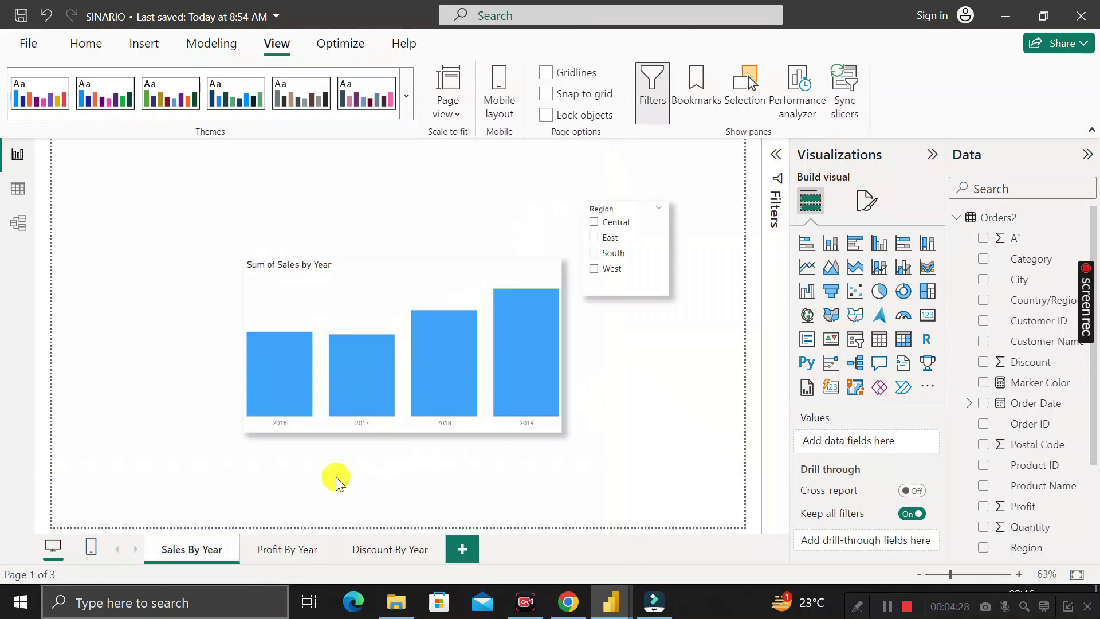
{"action": "left_click", "coordinate": [648, 295]}
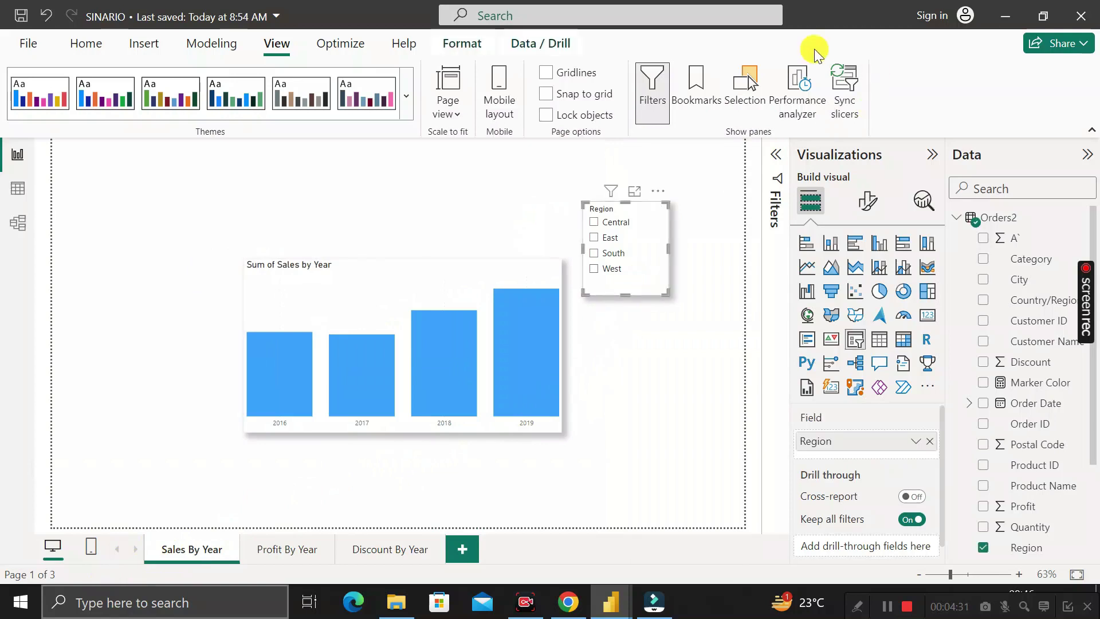
- In Sync slicers, tick visibility for the Region slicer on Profit By Year and Discount By Year
{"action": "left_click", "coordinate": [843, 89]}
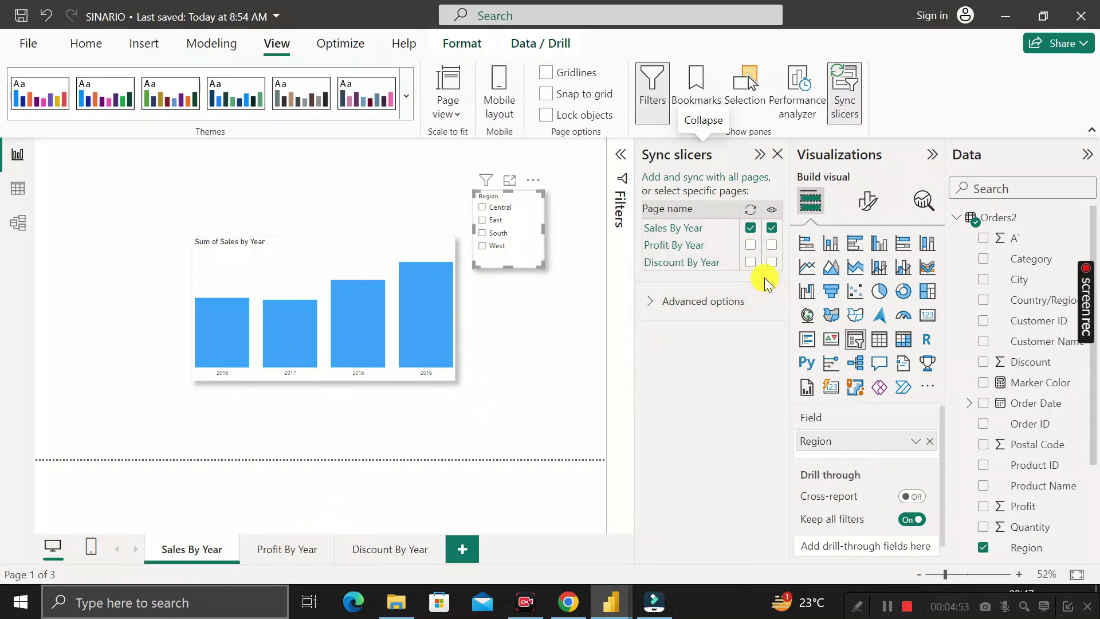
{"action": "left_click", "coordinate": [772, 245]}
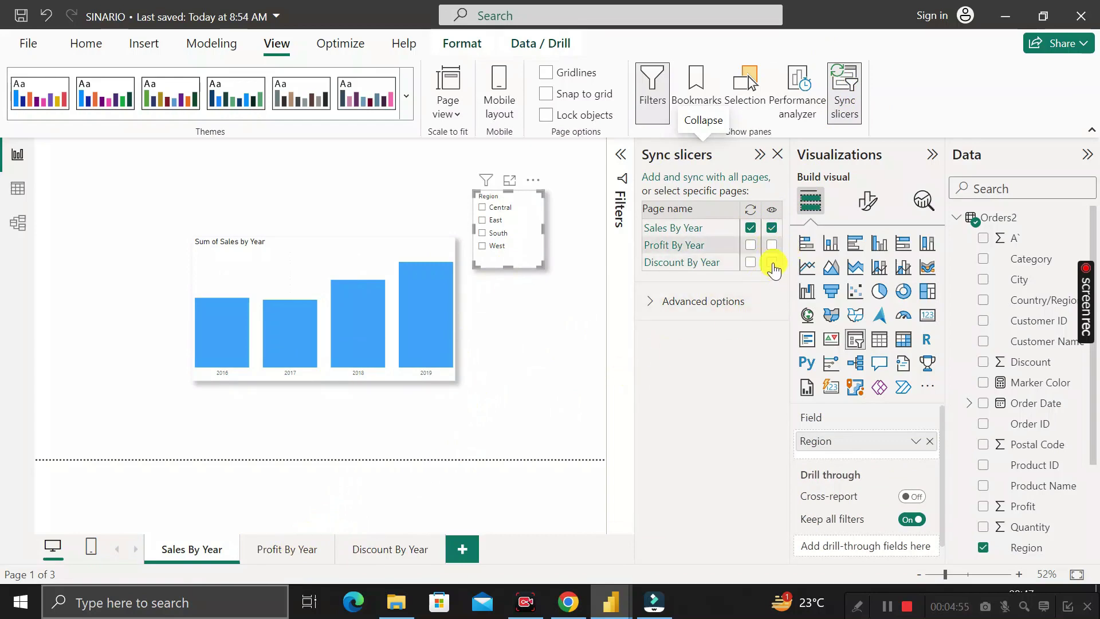
{"action": "left_click", "coordinate": [772, 263]}
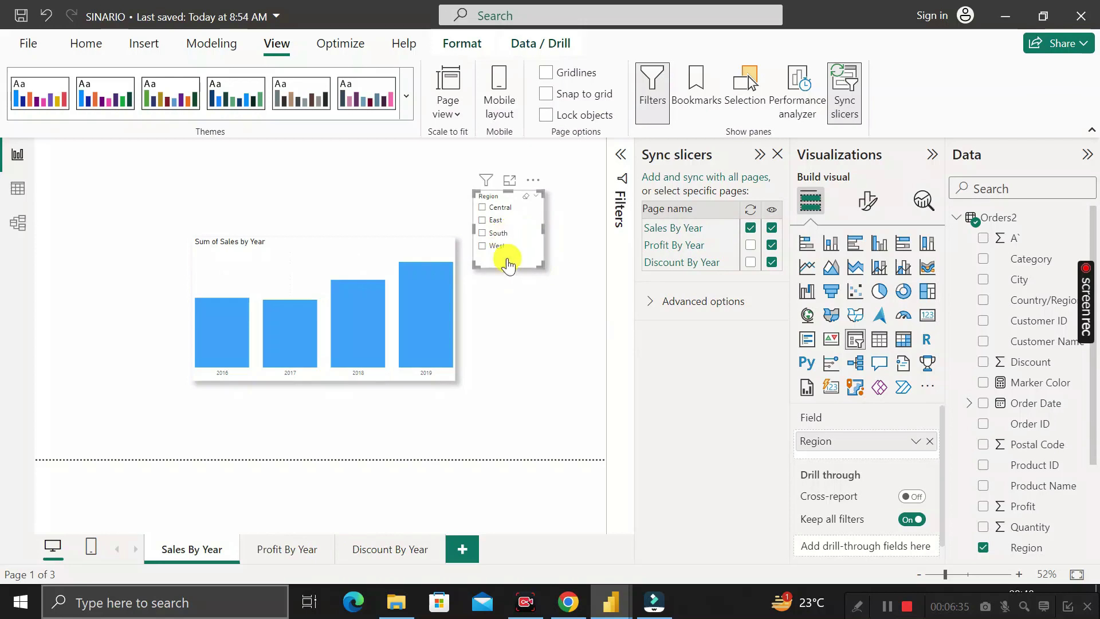
- Tick the sync checkboxes for Profit By Year and Discount By Year in the Sync slicers pane
{"action": "left_click", "coordinate": [750, 245]}
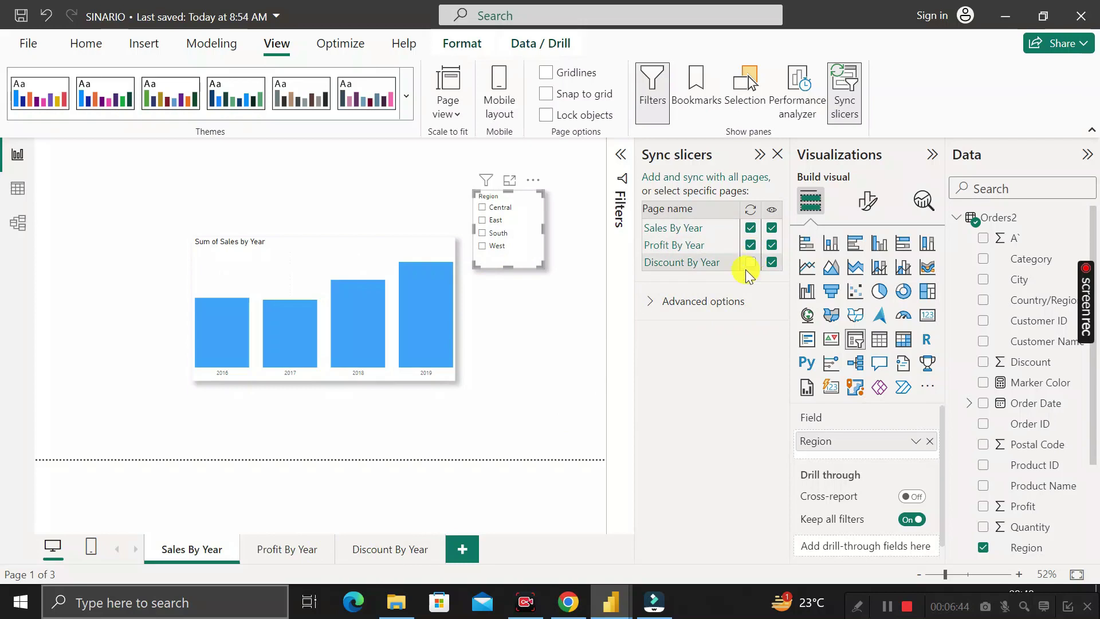
{"action": "left_click", "coordinate": [750, 263]}
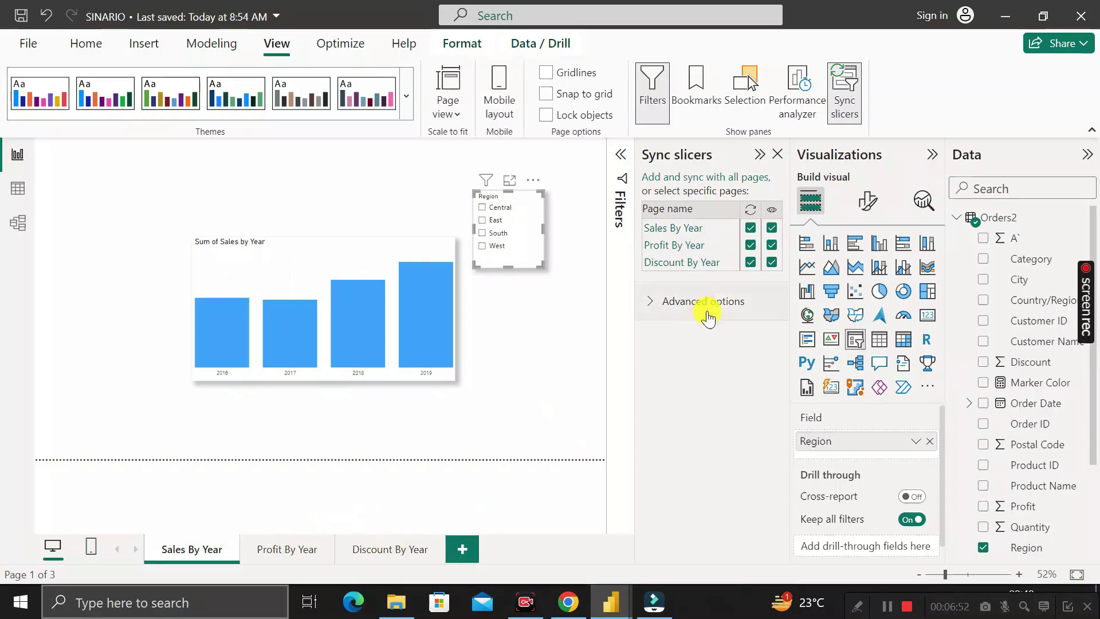
{"action": "left_click", "coordinate": [750, 262]}
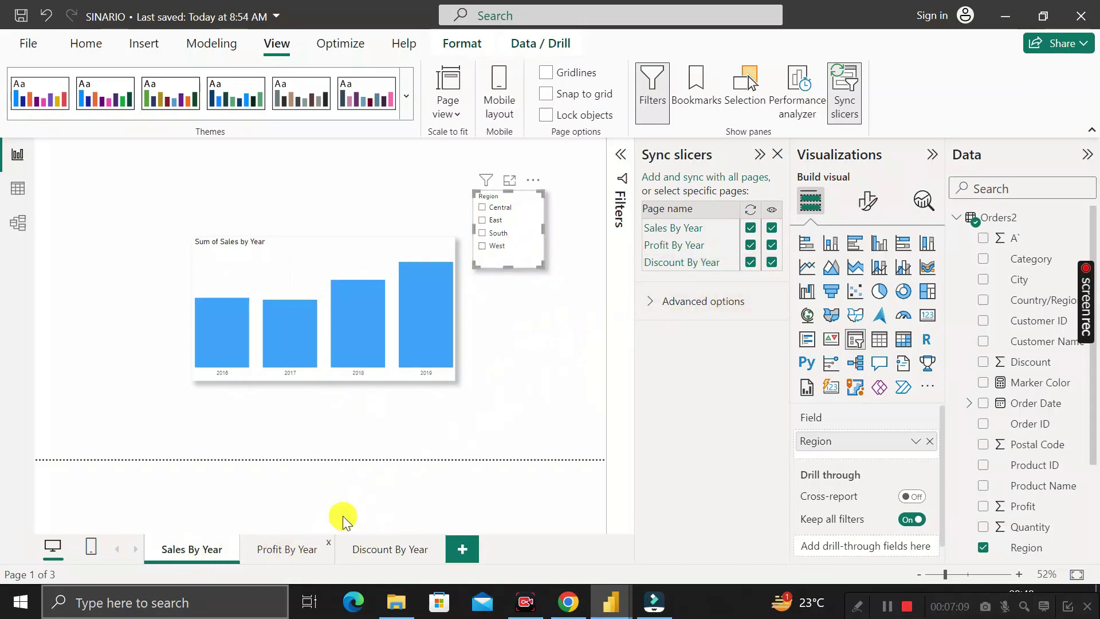
{"action": "left_click", "coordinate": [752, 263]}
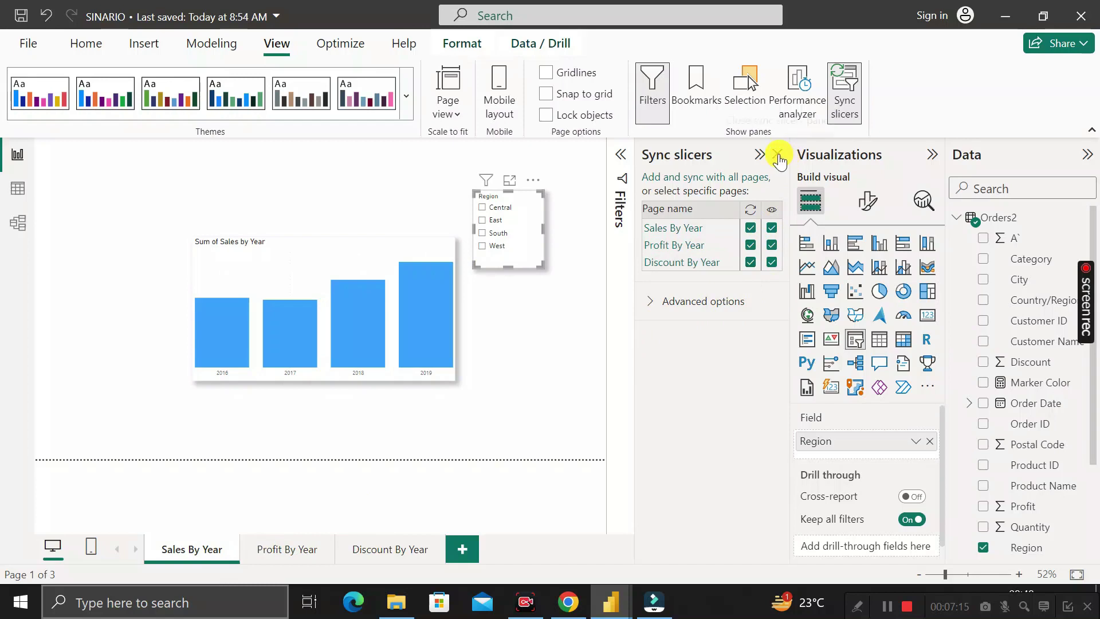
- Close the Sync slicers pane and select West in the Region slicer on Sales By Year
{"action": "left_click", "coordinate": [779, 155]}
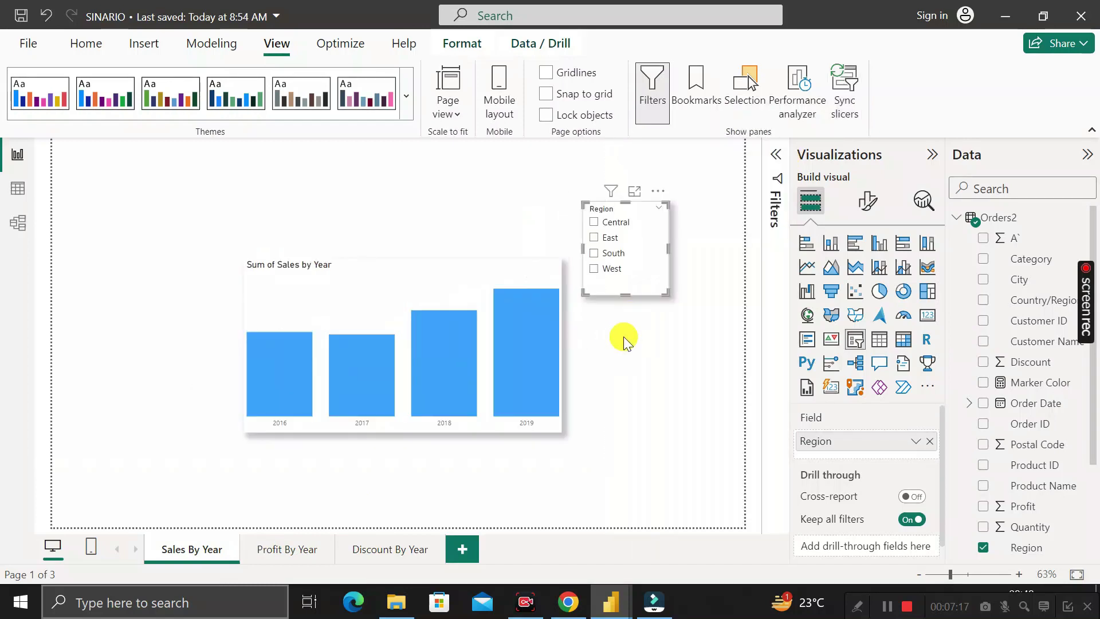
{"action": "left_click", "coordinate": [594, 270]}
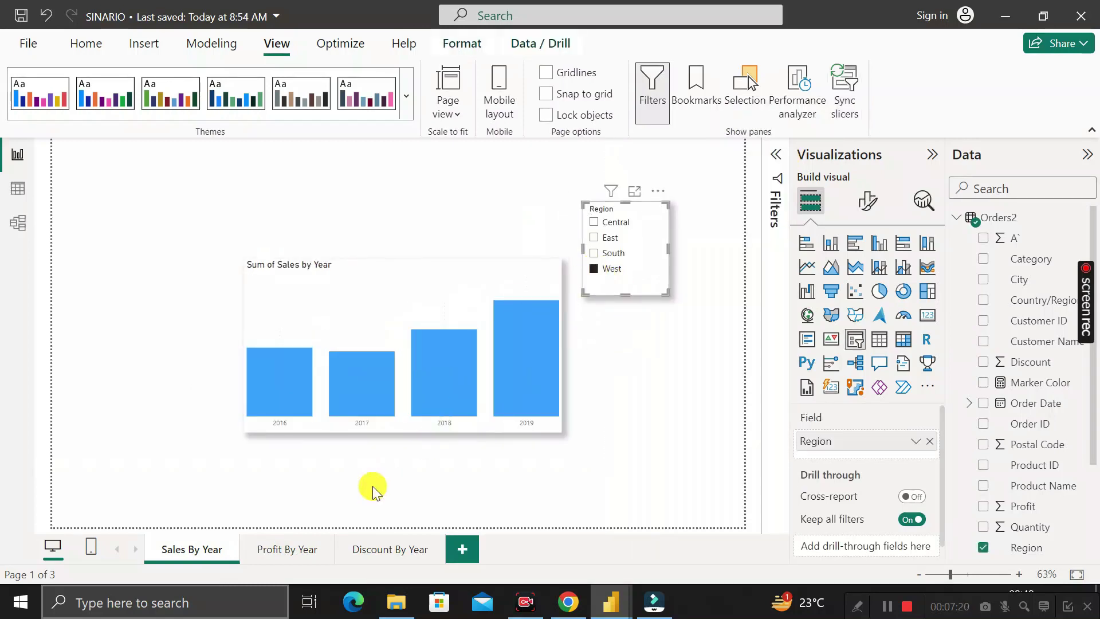
{"action": "left_click", "coordinate": [297, 551]}
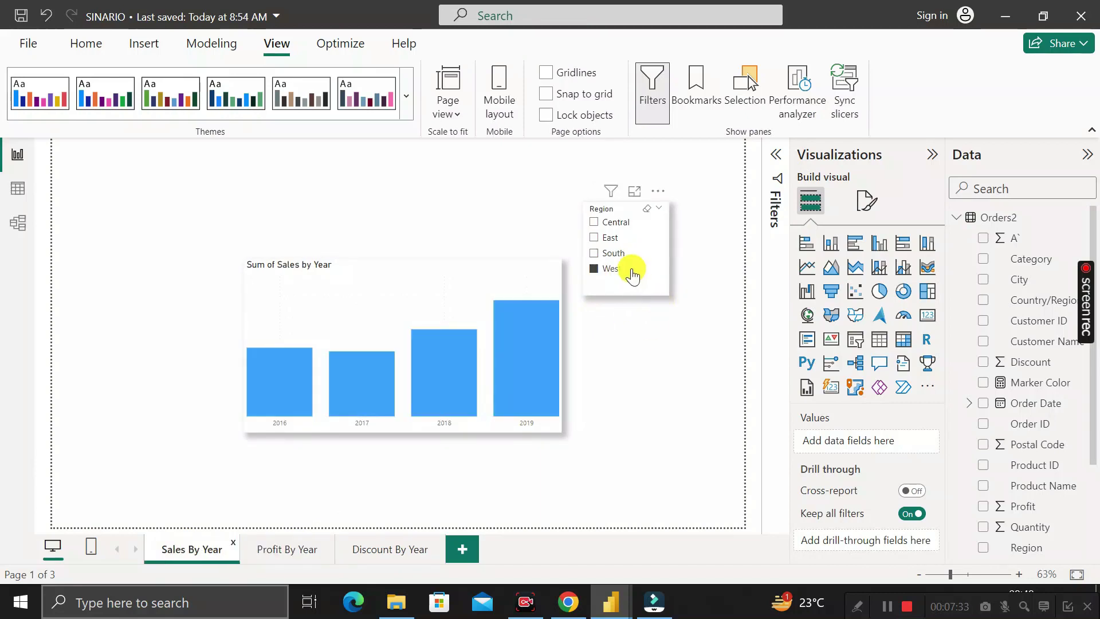
- Verify West on Profit and Discount pages, switch the slicer to South, then revisit Profit and Sales
{"action": "left_click", "coordinate": [296, 549]}
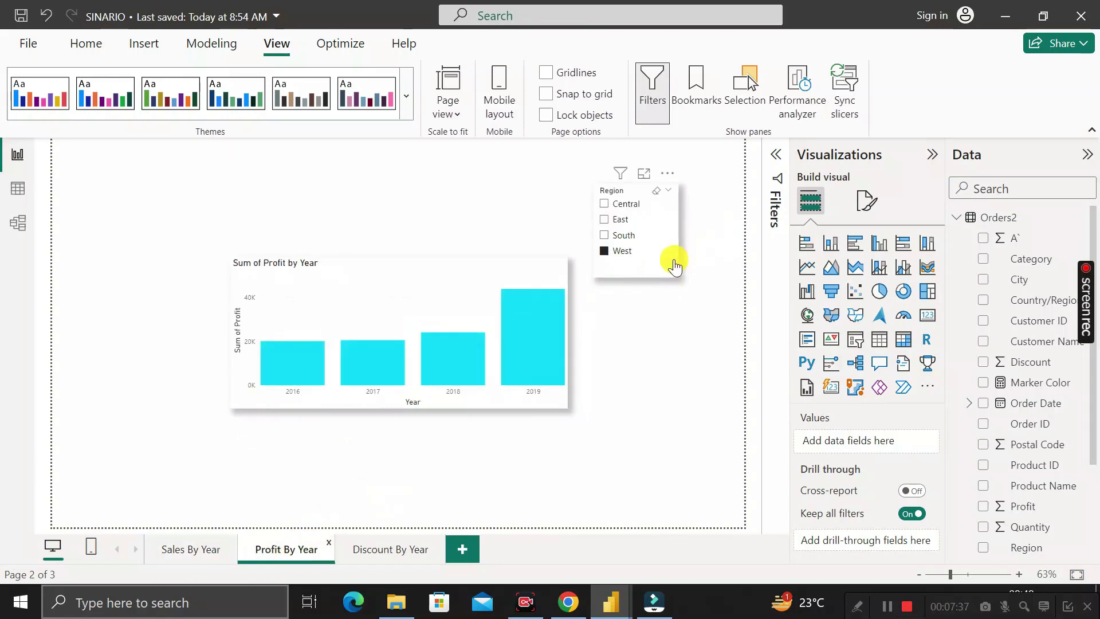
{"action": "left_click", "coordinate": [385, 551]}
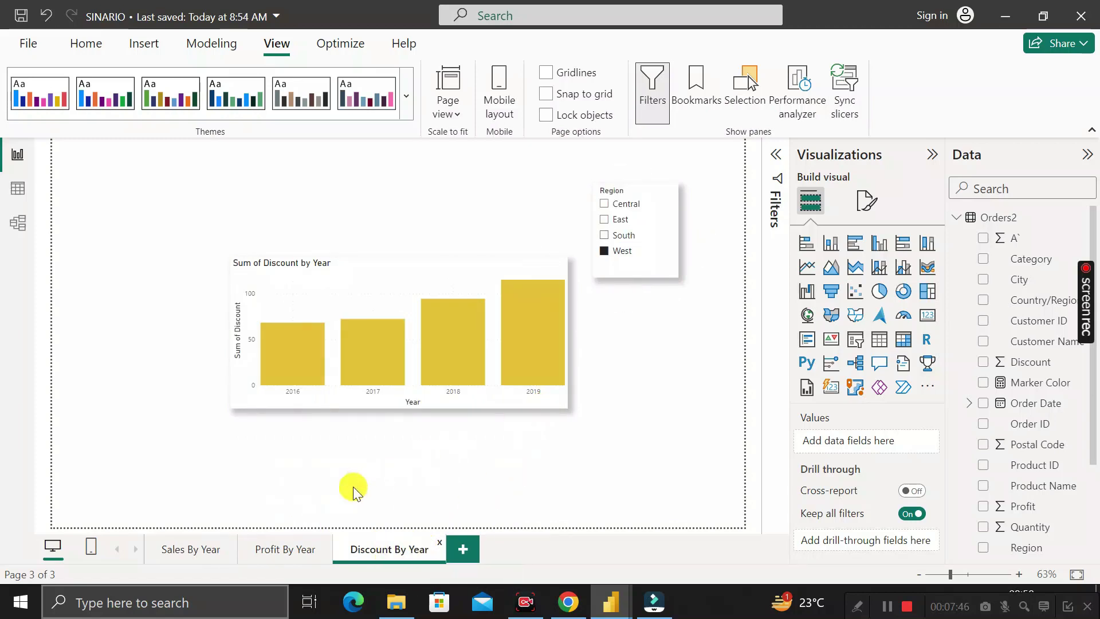
{"action": "left_click", "coordinate": [605, 235]}
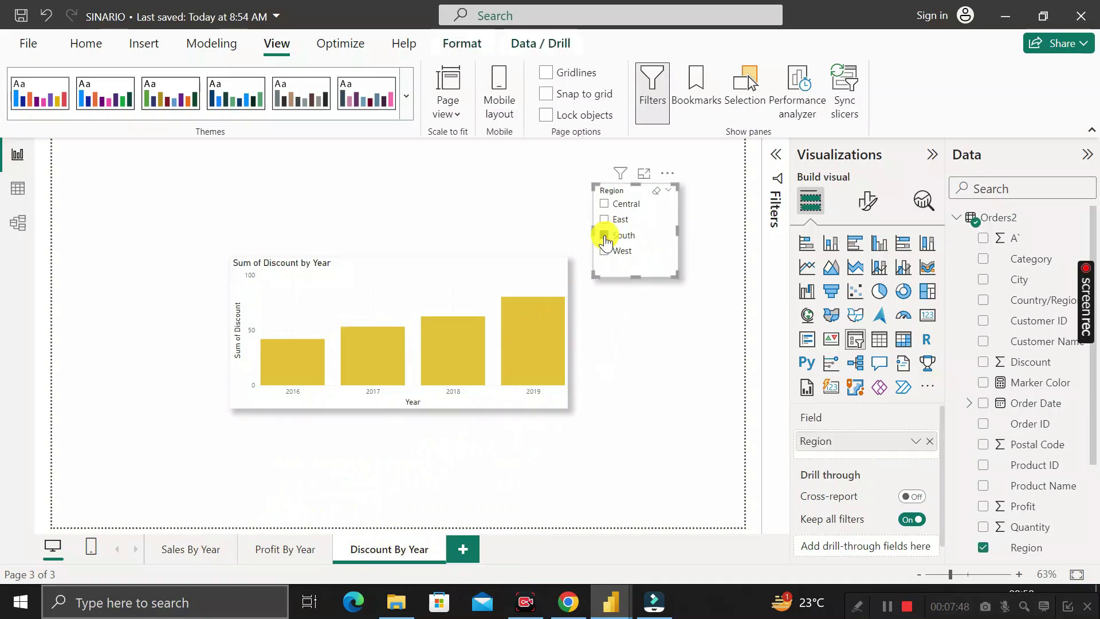
{"action": "left_click", "coordinate": [295, 550]}
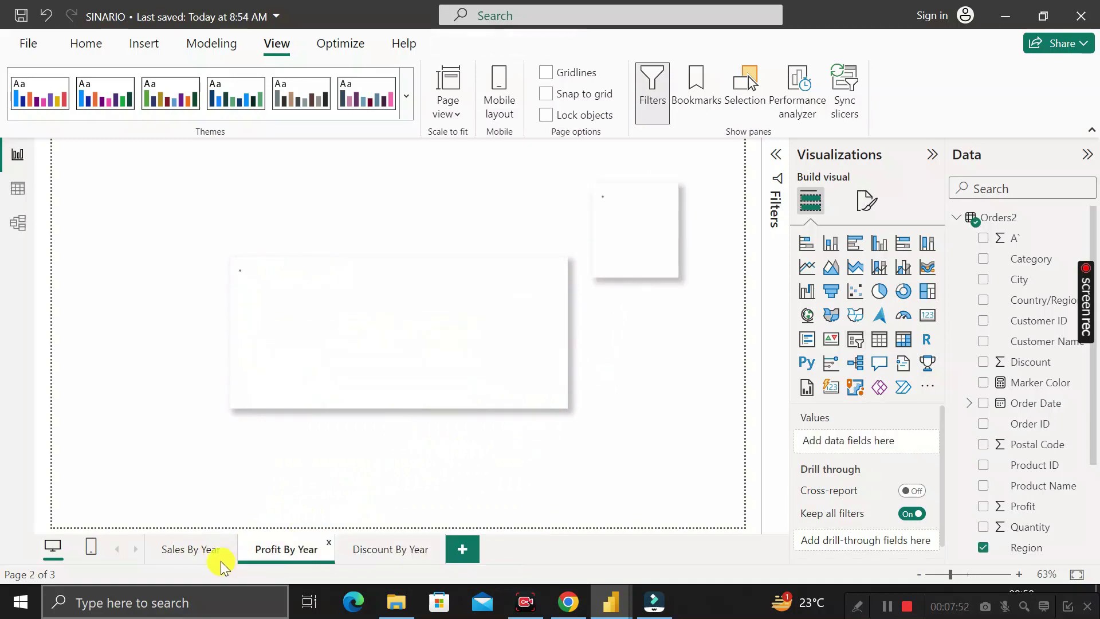
{"action": "left_click", "coordinate": [208, 550]}
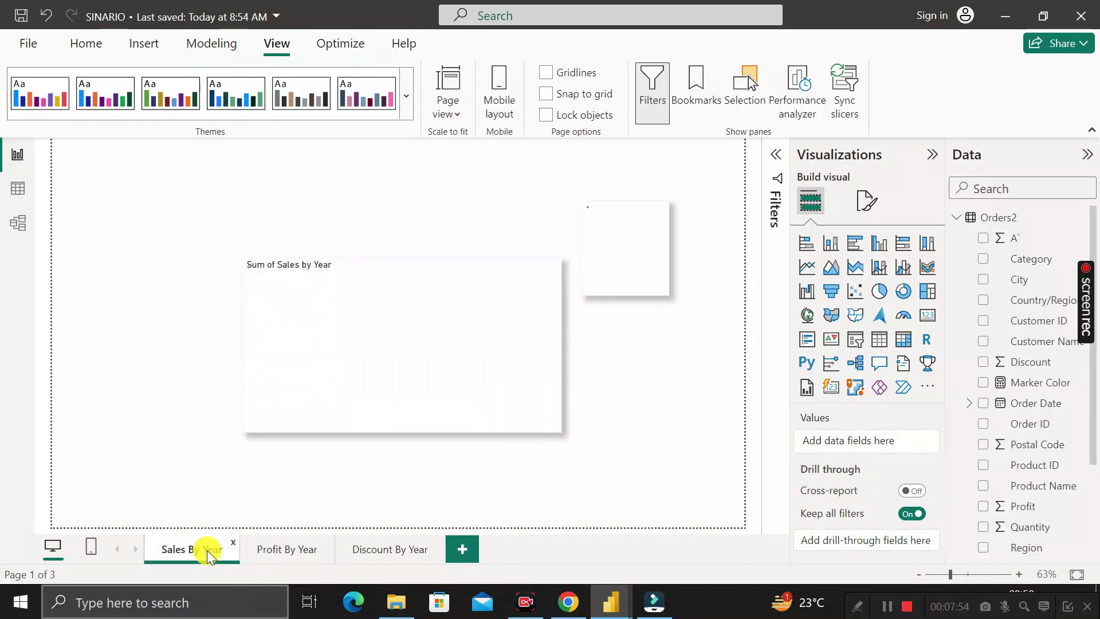